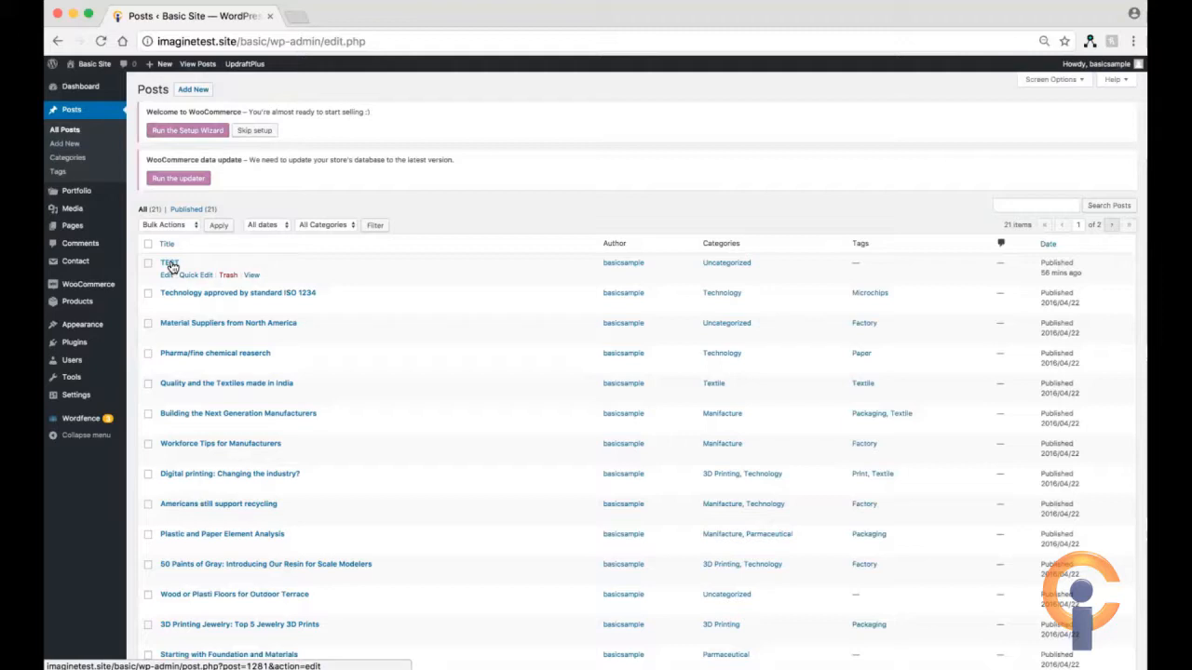
# Step: Open the TEST post for editing and open its SiteOrigin Editor widget
pyautogui.click(169, 264)
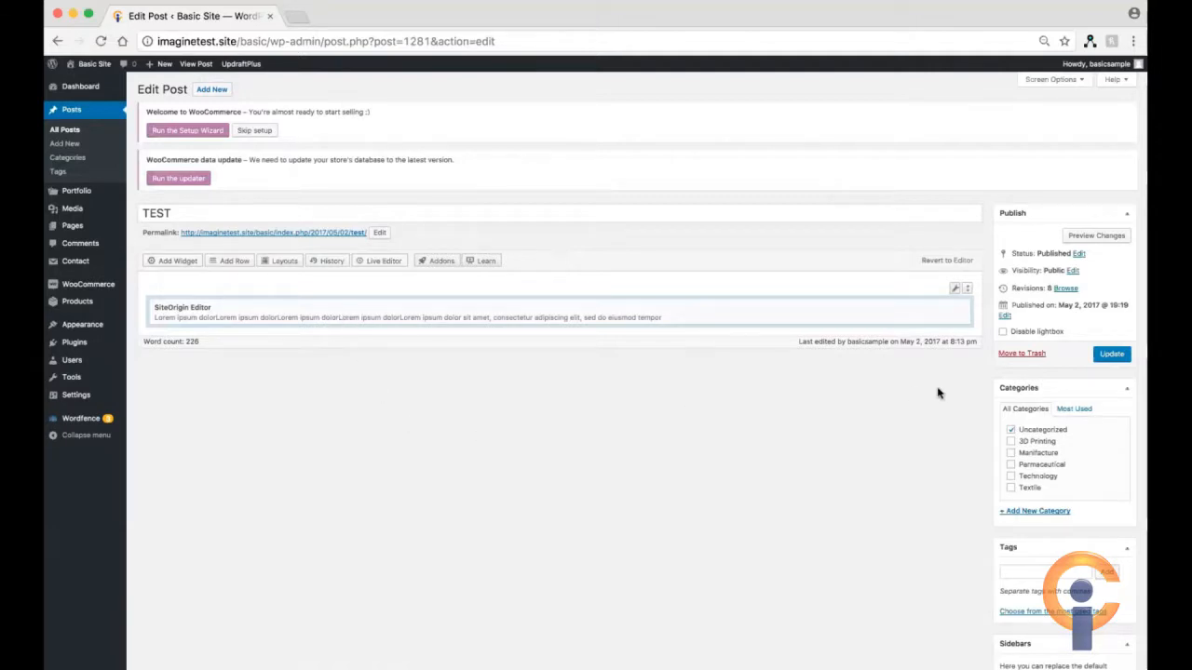
pyautogui.moveTo(913, 311)
pyautogui.click(897, 310)
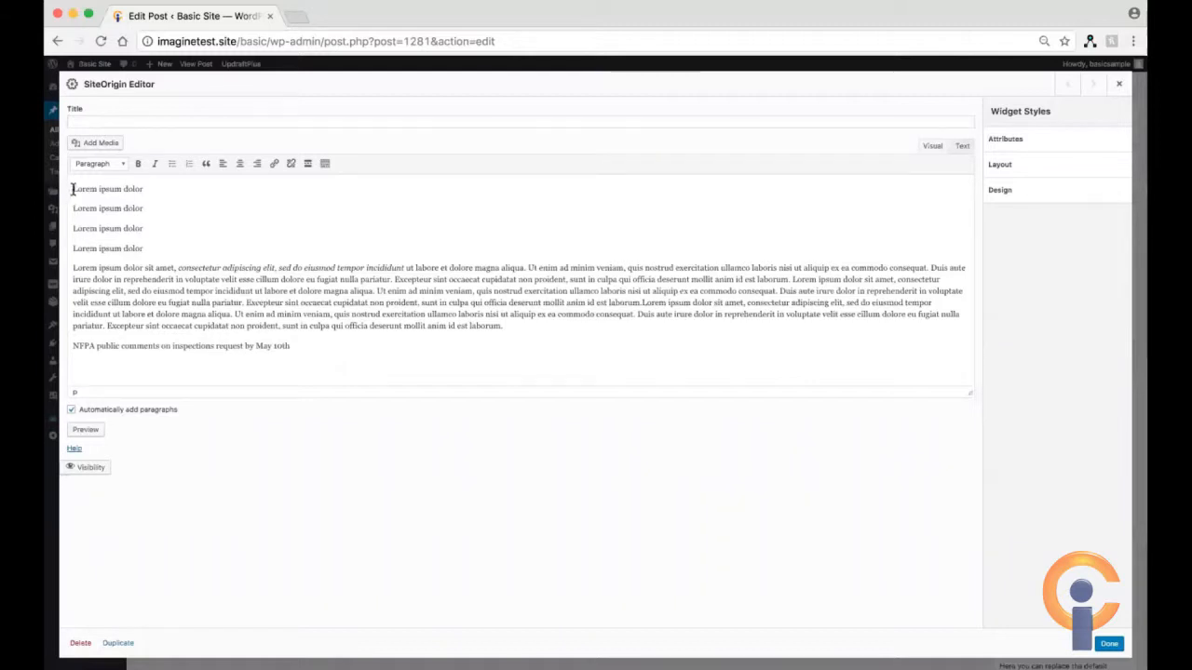
# Step: Format the first "Lorem ipsum dolor" line as Heading 1 and the second as Heading 2
pyautogui.click(124, 166)
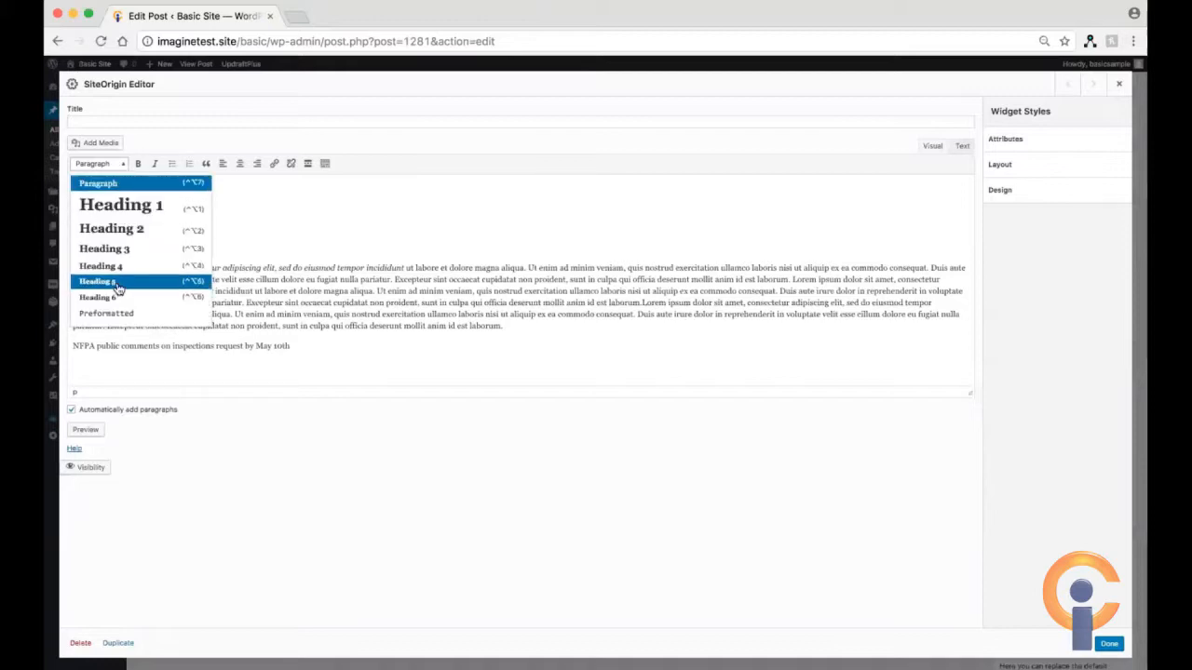
pyautogui.click(317, 257)
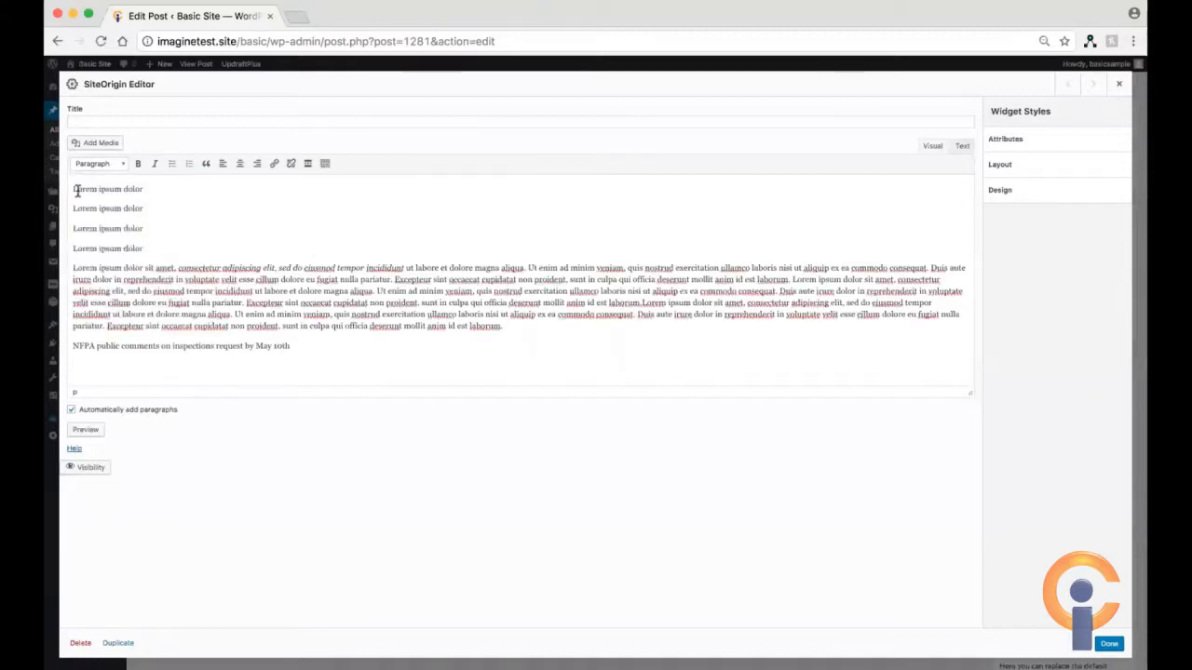
pyautogui.moveTo(69, 188); pyautogui.dragTo(149, 189)
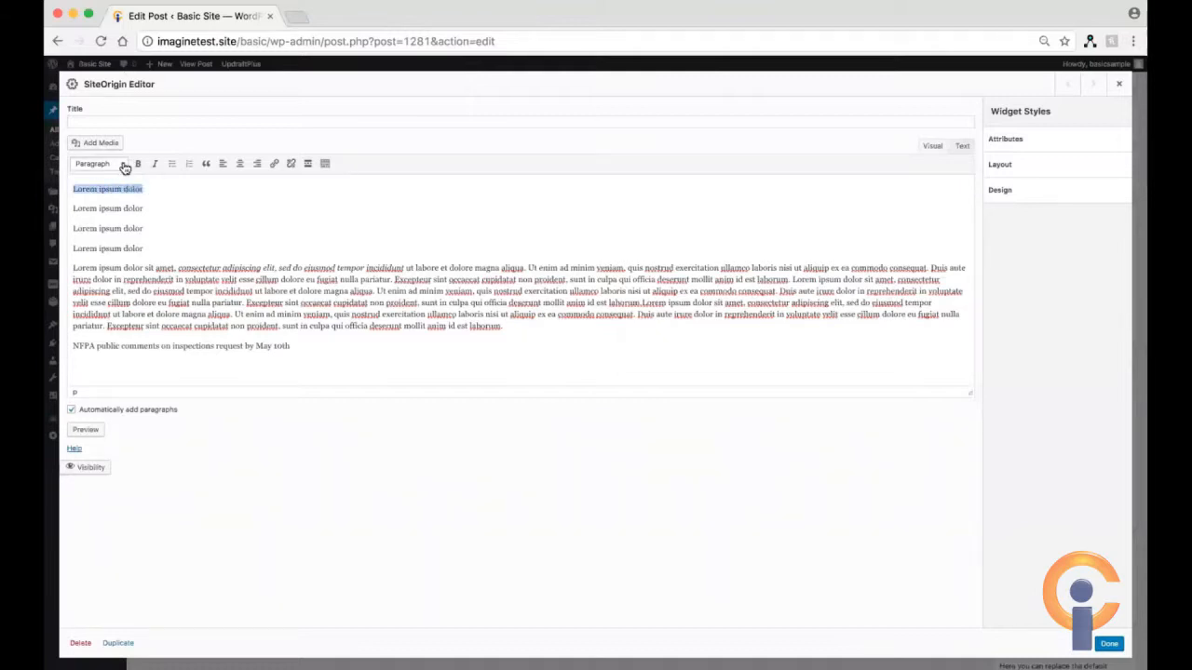
pyautogui.click(121, 167)
pyautogui.click(117, 200)
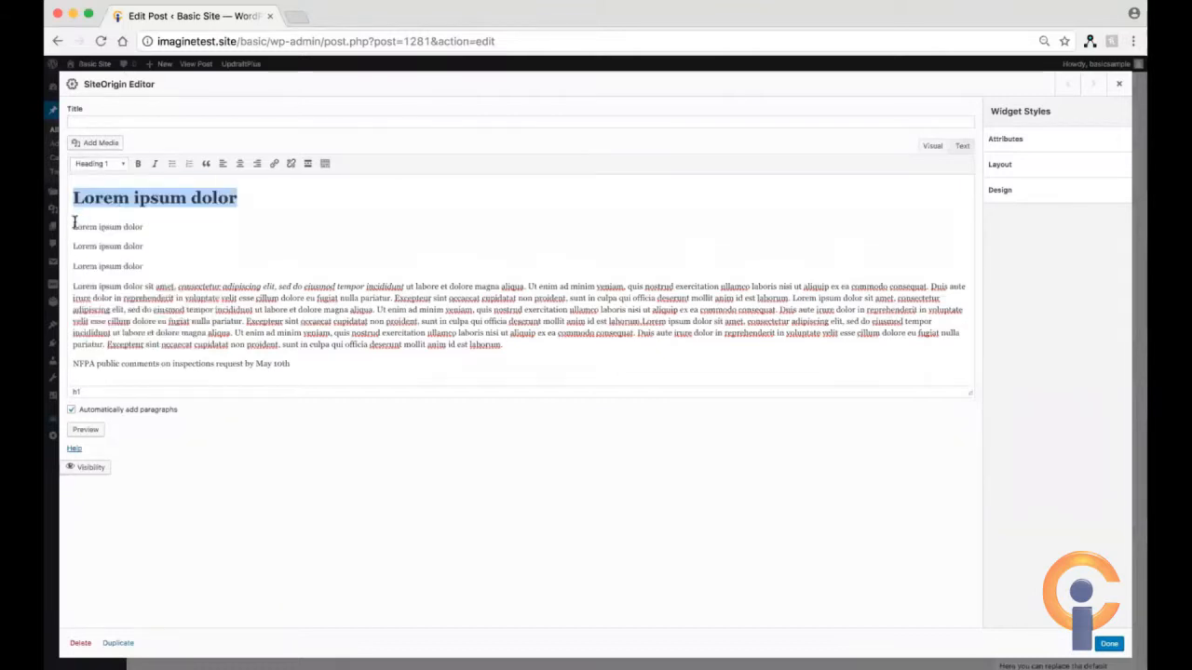
pyautogui.moveTo(74, 227); pyautogui.dragTo(146, 227)
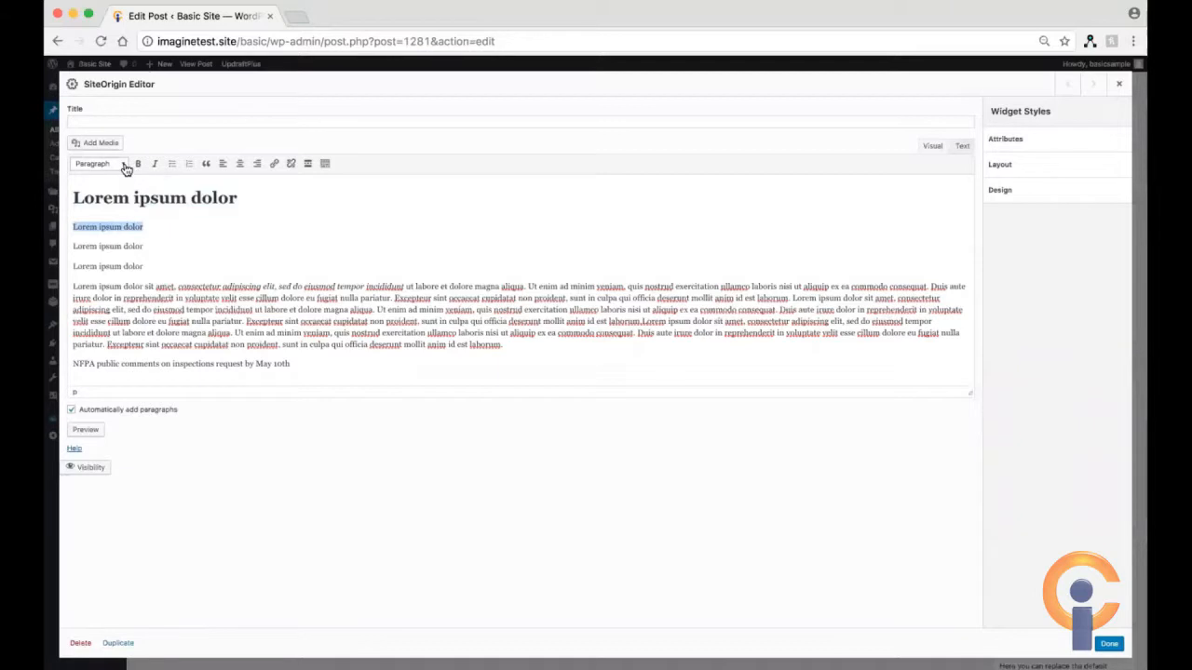
pyautogui.click(122, 165)
pyautogui.click(112, 230)
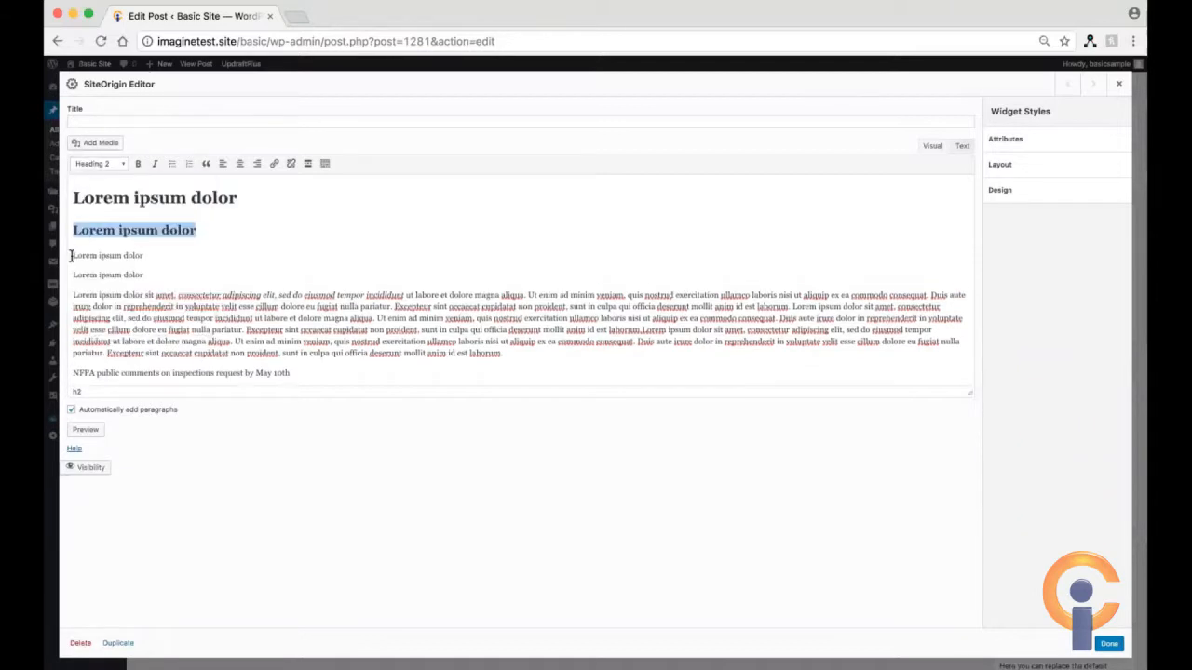
# Step: Format the third "Lorem ipsum dolor" line as Heading 4 and make the fourth bold and italic
pyautogui.moveTo(73, 255); pyautogui.dragTo(159, 257)
pyautogui.click(121, 165)
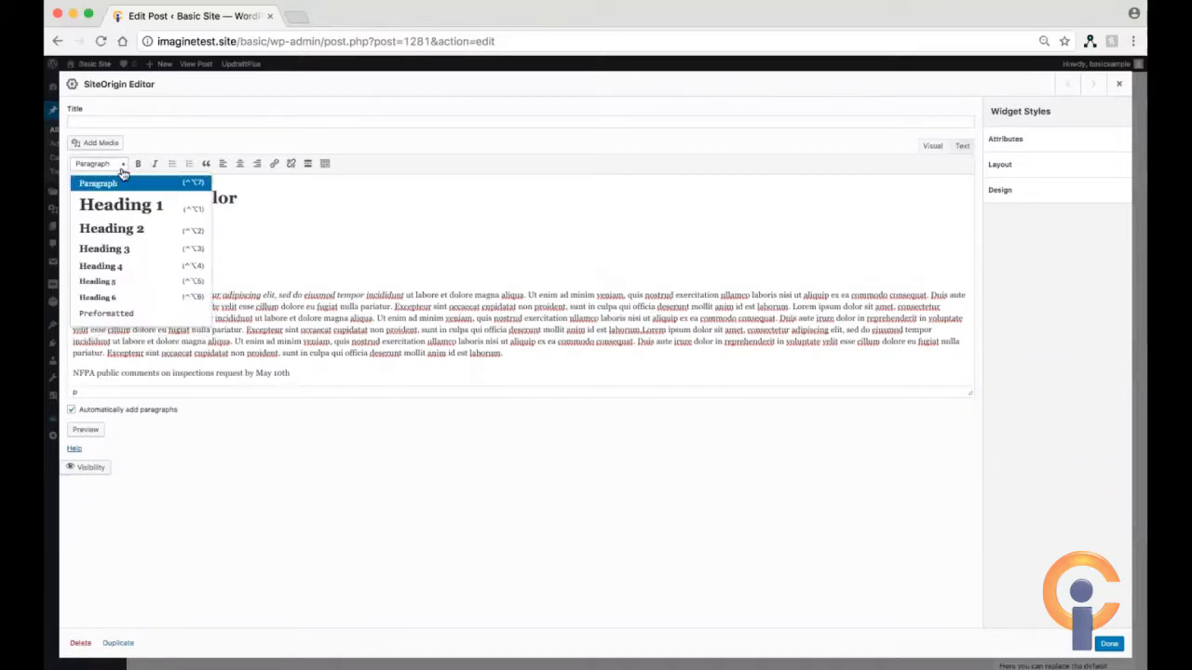
pyautogui.click(93, 265)
pyautogui.moveTo(73, 276); pyautogui.dragTo(149, 278)
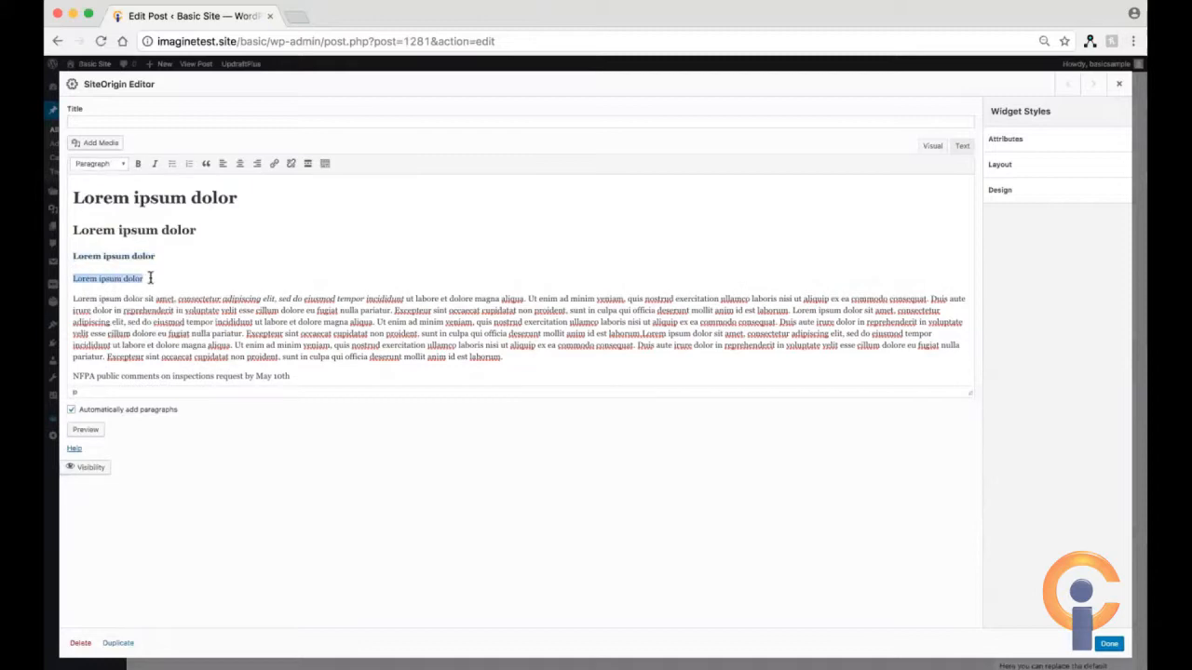
pyautogui.click(139, 170)
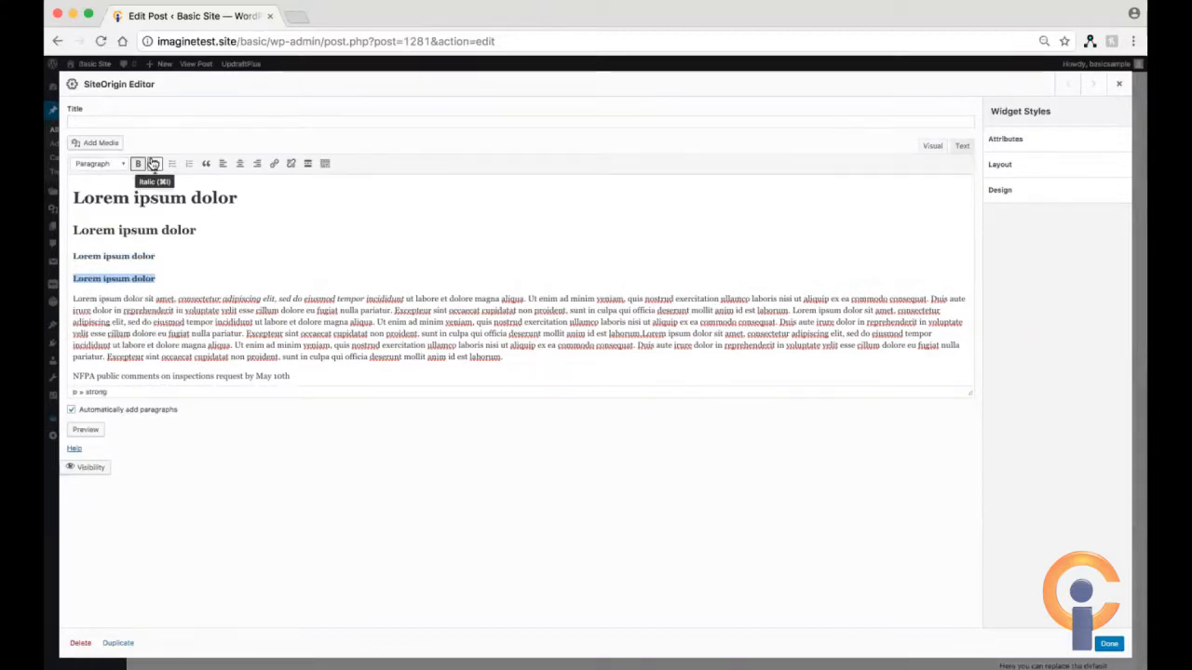
pyautogui.click(155, 165)
# Step: Right-align the long Lorem ipsum paragraph below the four short lines
pyautogui.moveTo(70, 300); pyautogui.dragTo(518, 356)
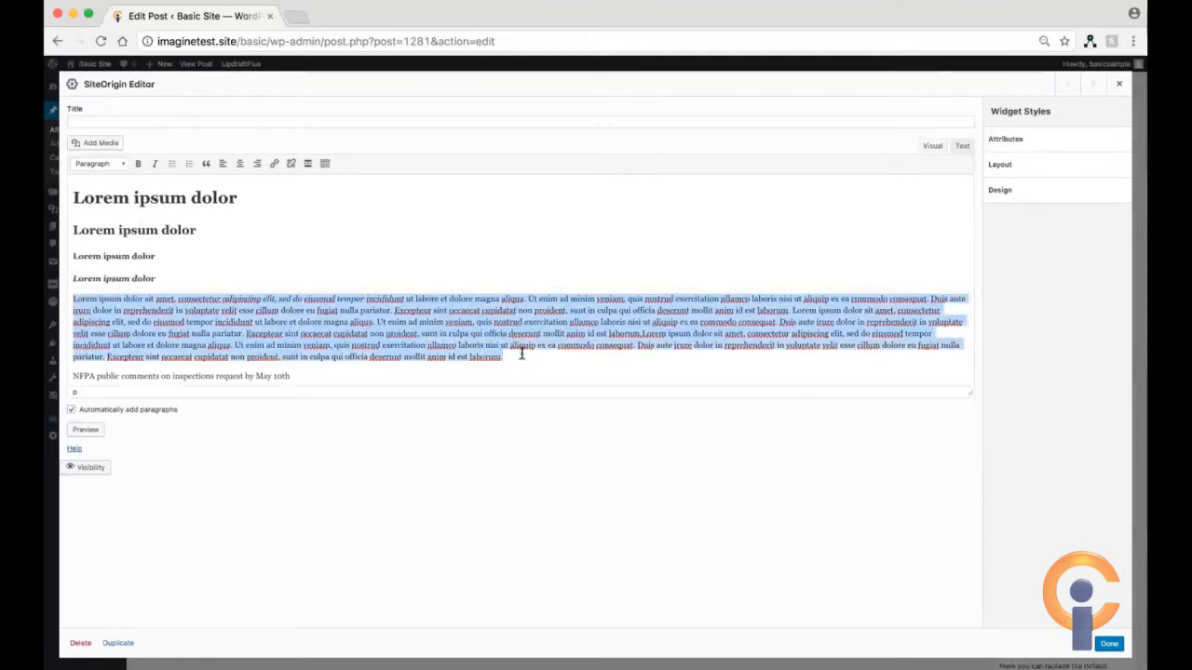
pyautogui.click(257, 165)
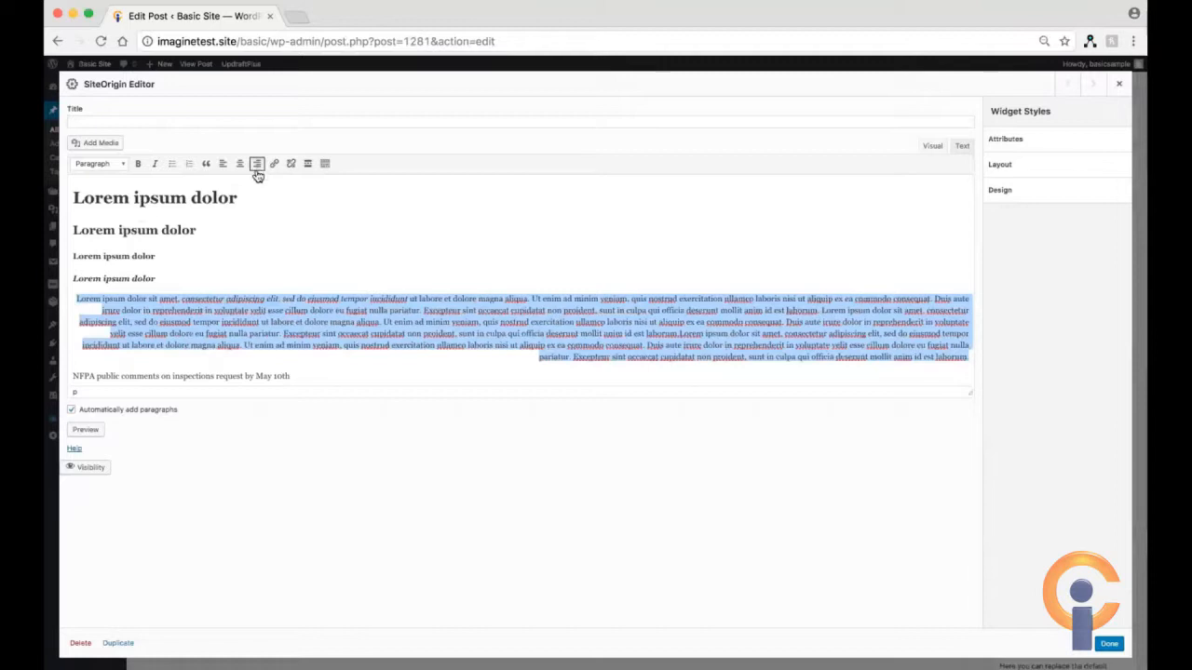
pyautogui.click(369, 322)
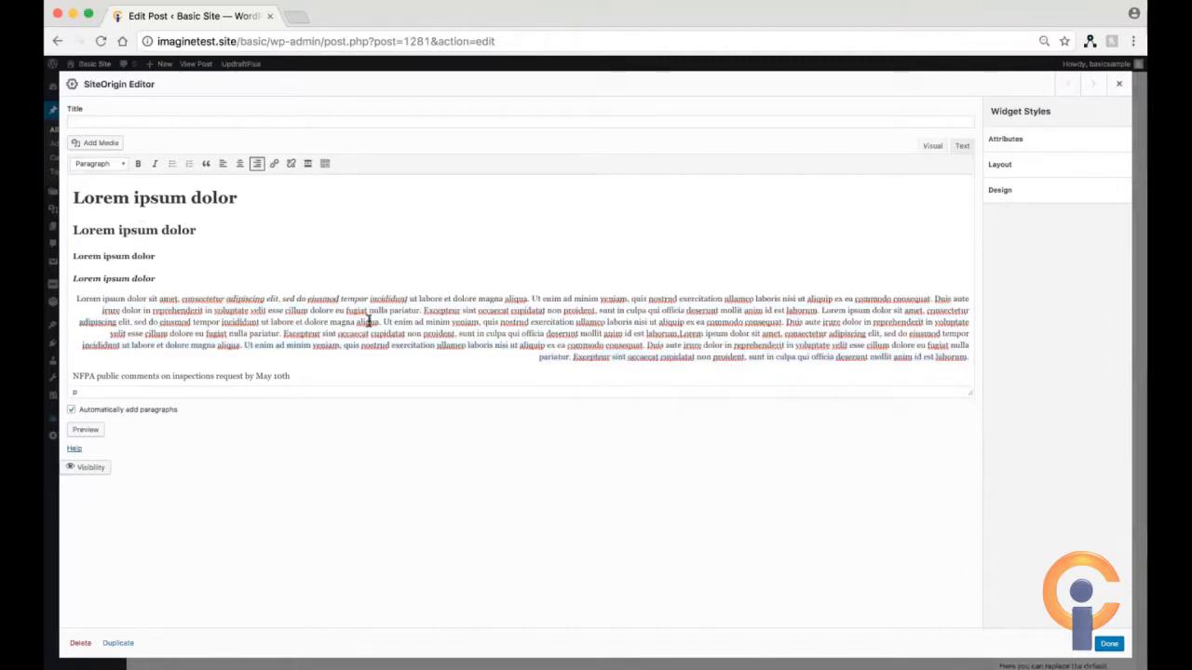
# Step: Link the words "eiusmod tempor incididunt" in the long paragraph to imaginetest.site/basic
pyautogui.moveTo(308, 299); pyautogui.dragTo(407, 296)
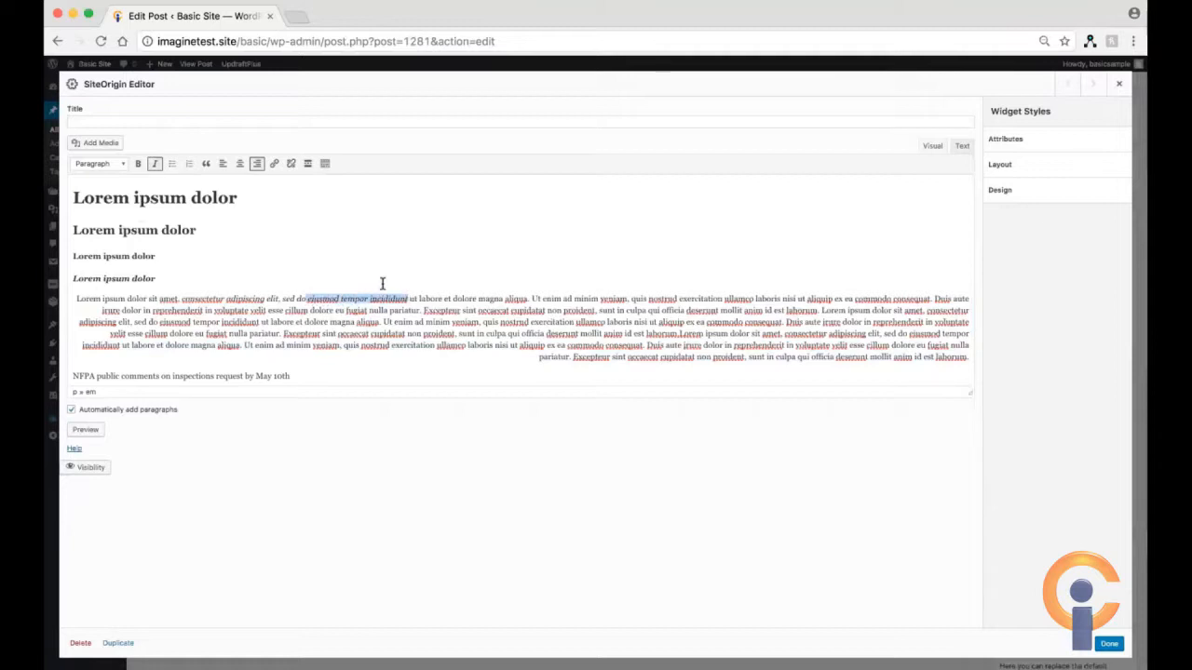
pyautogui.click(273, 168)
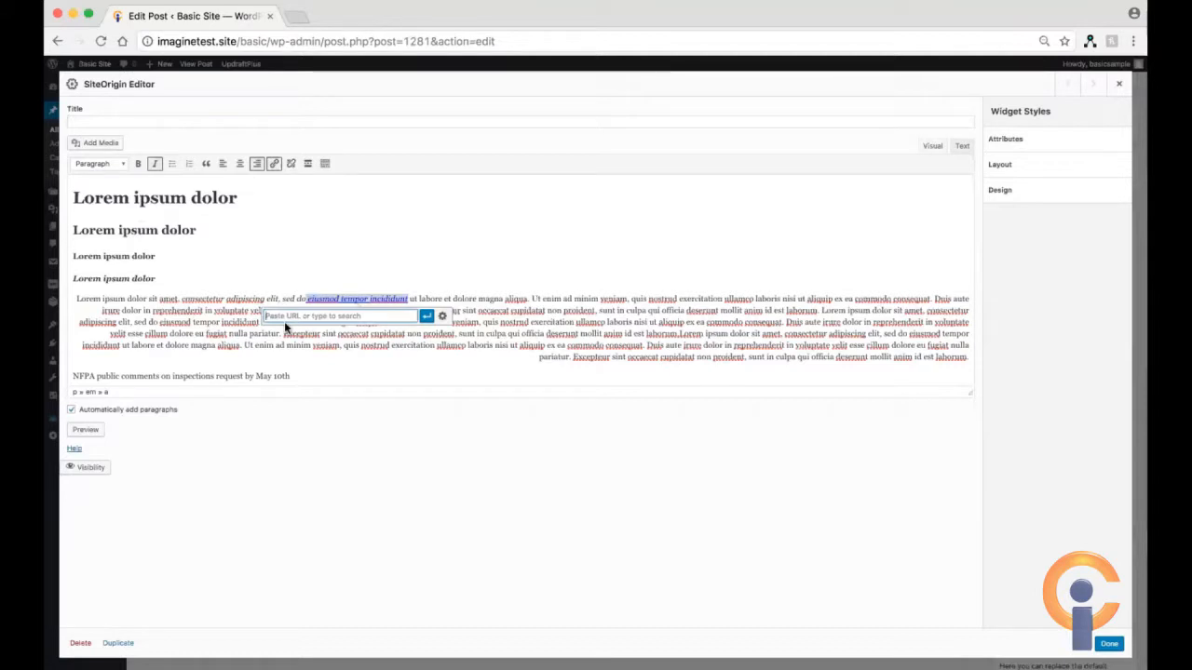
pyautogui.write('imaginetest.site/basic')
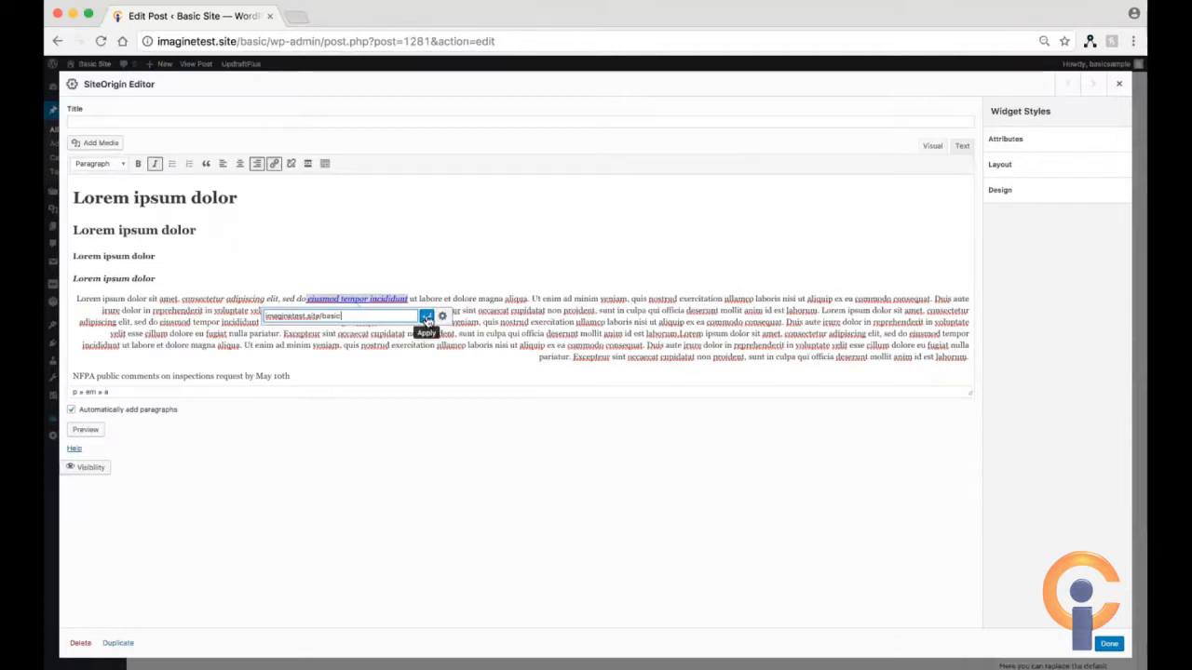
pyautogui.click(426, 317)
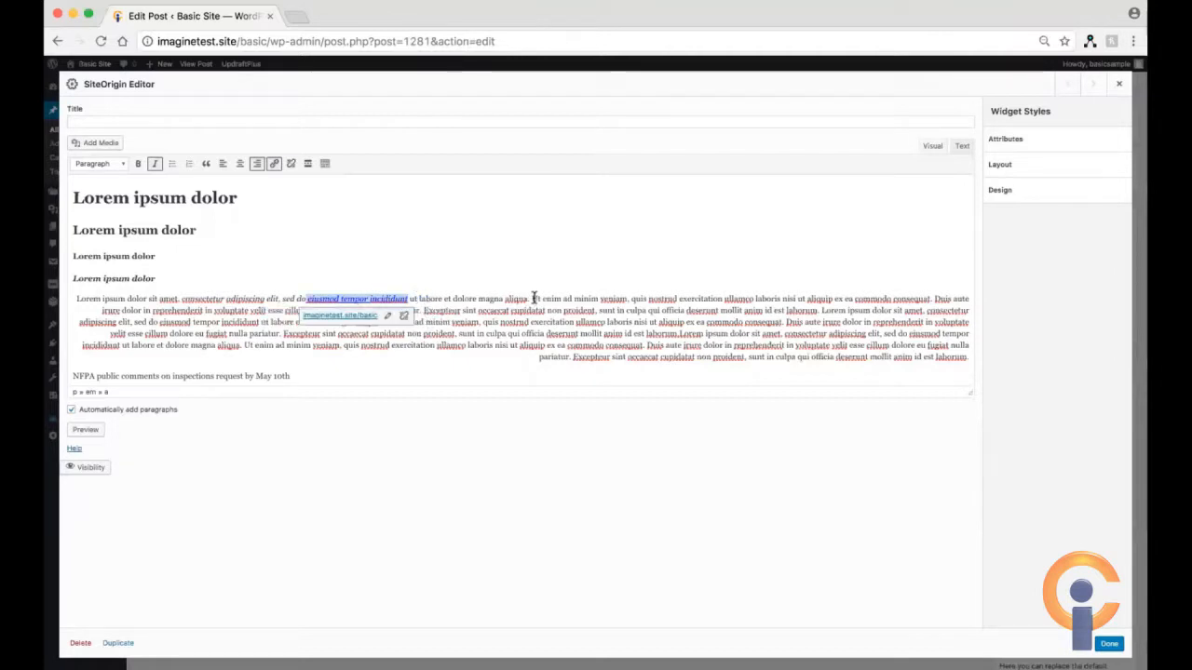
# Step: Link the words "Ut enim ad minim veniam" to google.com and set the link to open in a new tab
pyautogui.moveTo(533, 298); pyautogui.dragTo(627, 296)
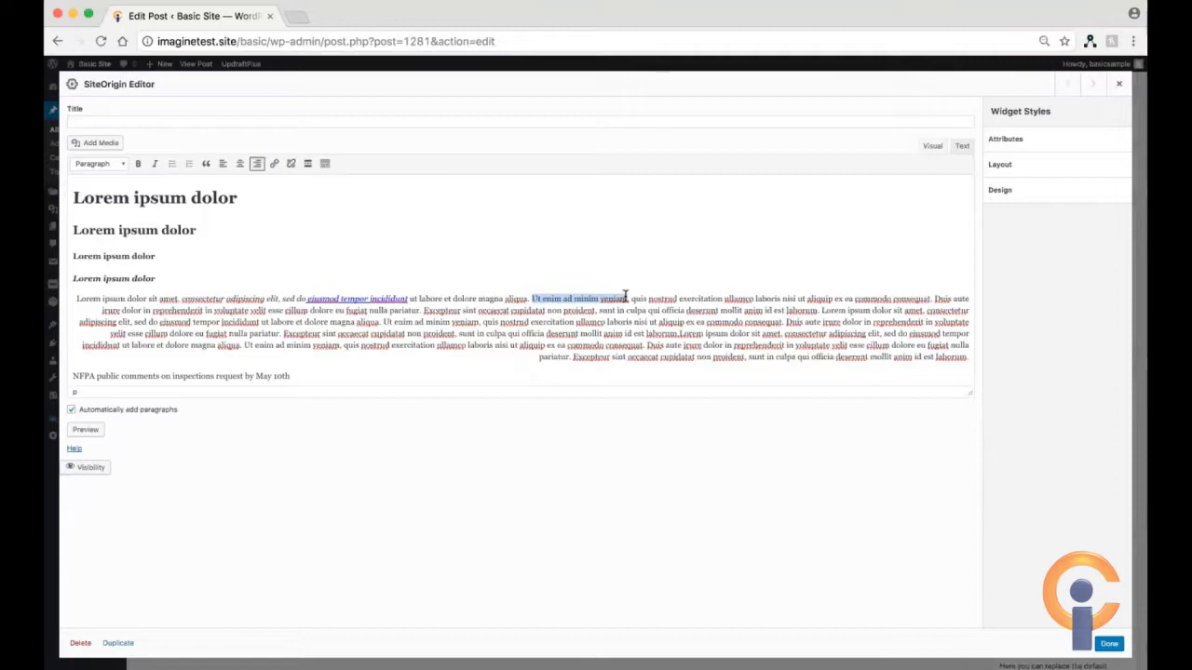
pyautogui.click(275, 164)
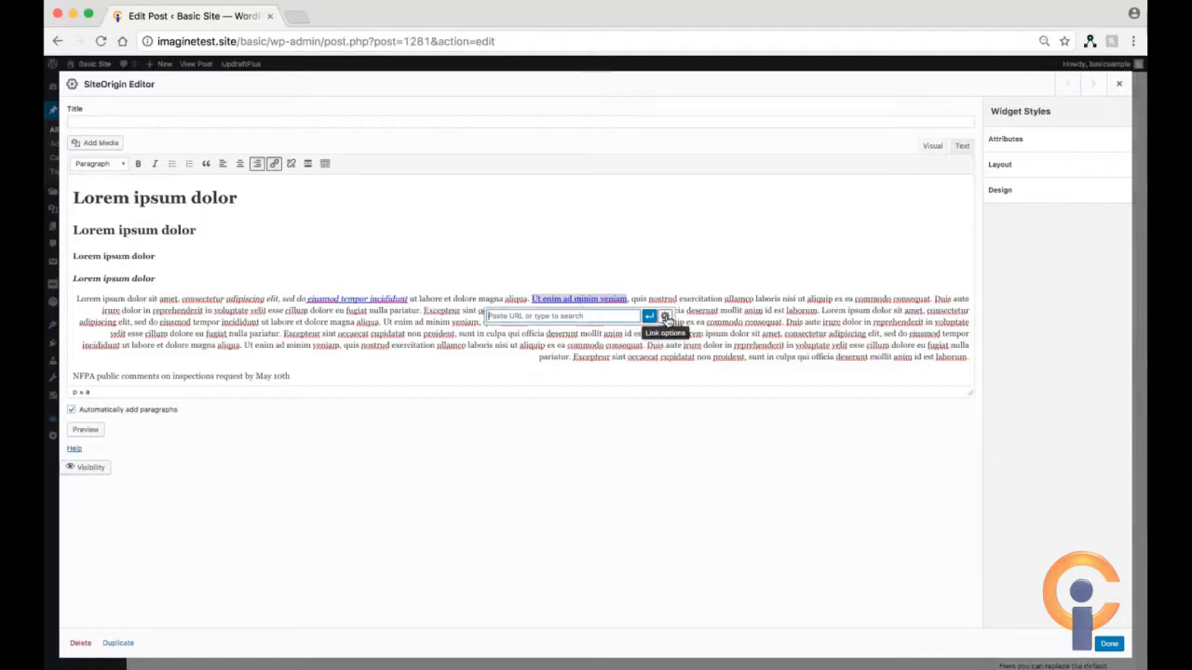
pyautogui.click(665, 318)
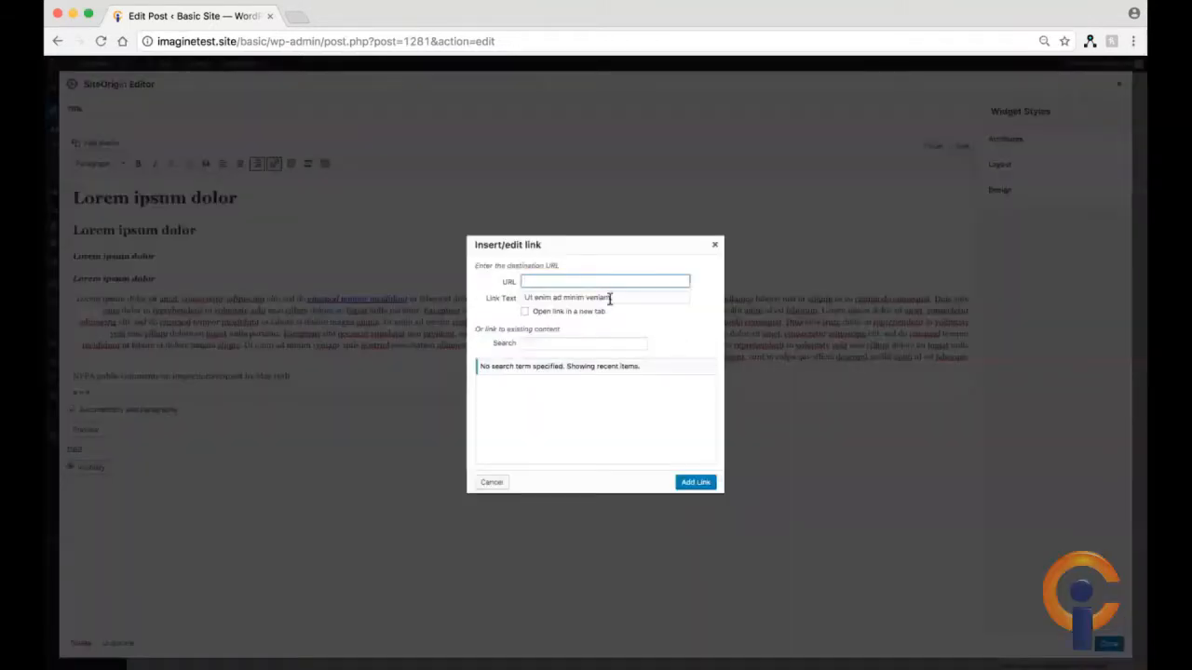
pyautogui.click(538, 280)
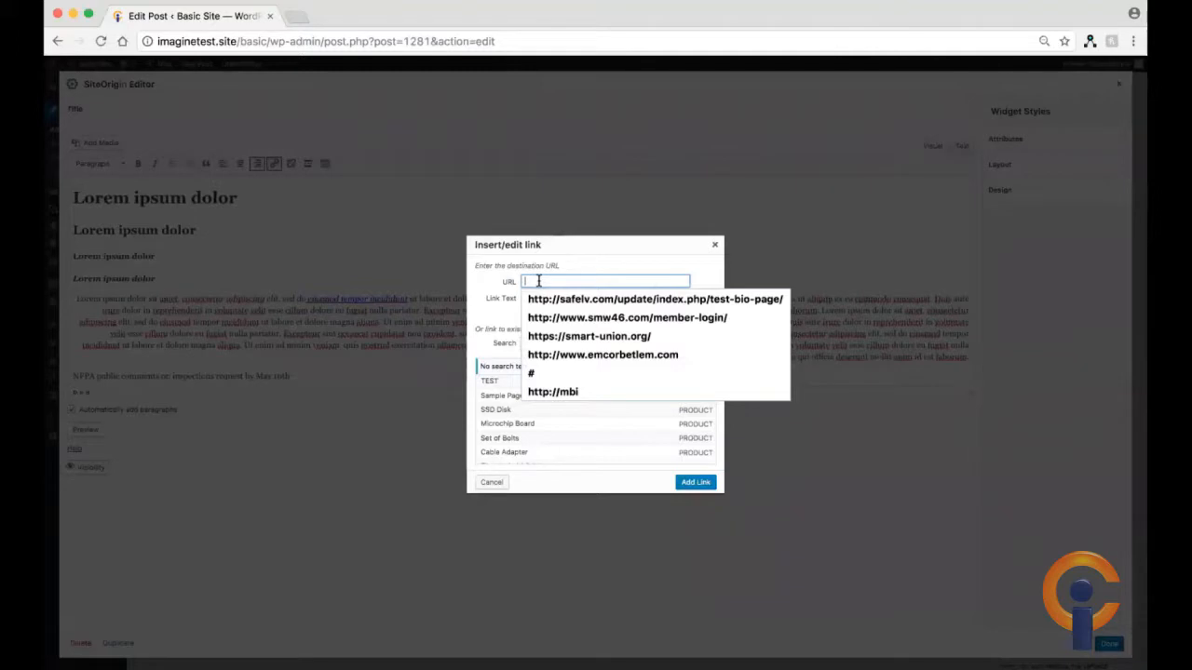
pyautogui.write('google.com')
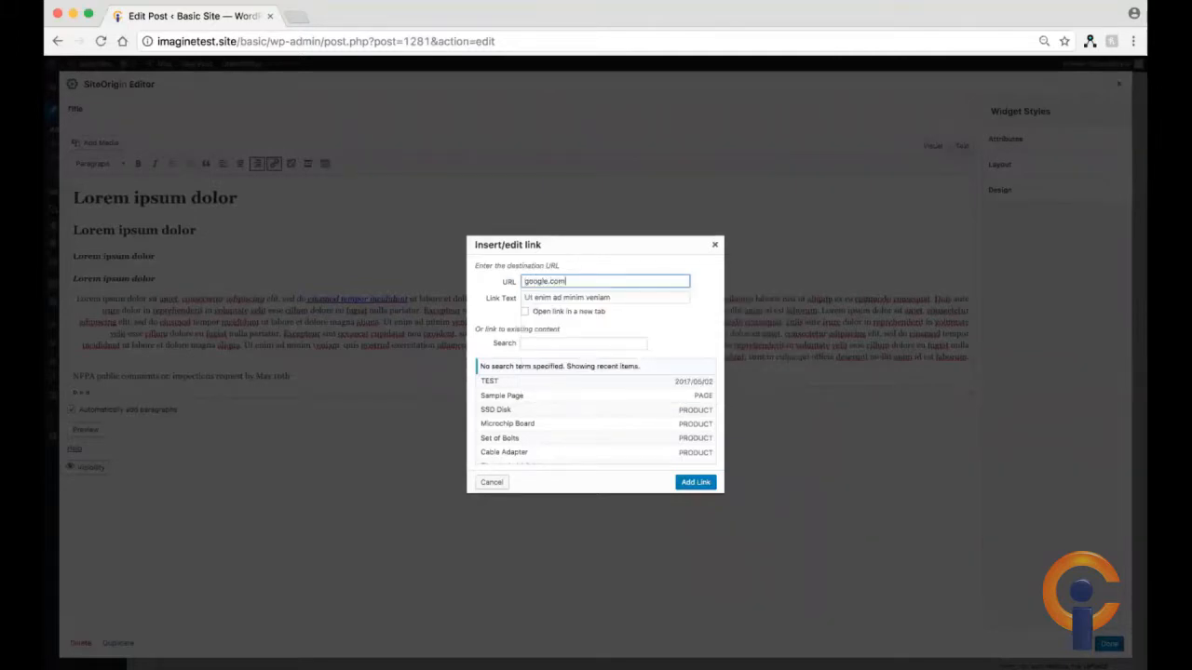
pyautogui.click(525, 313)
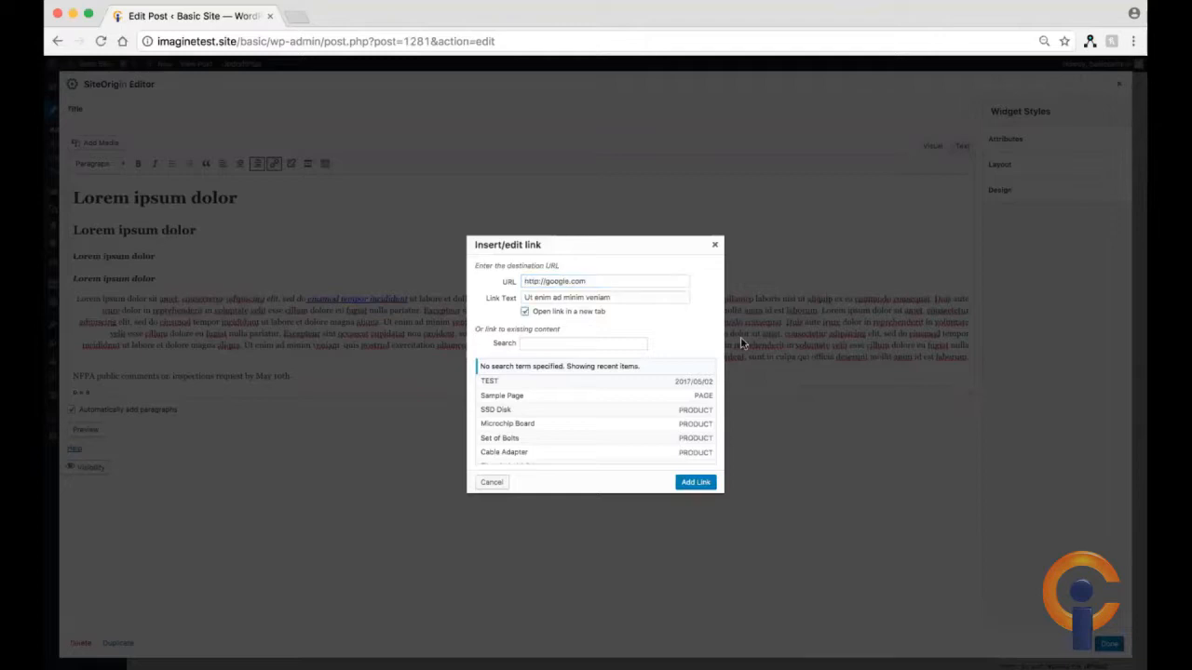
pyautogui.click(694, 482)
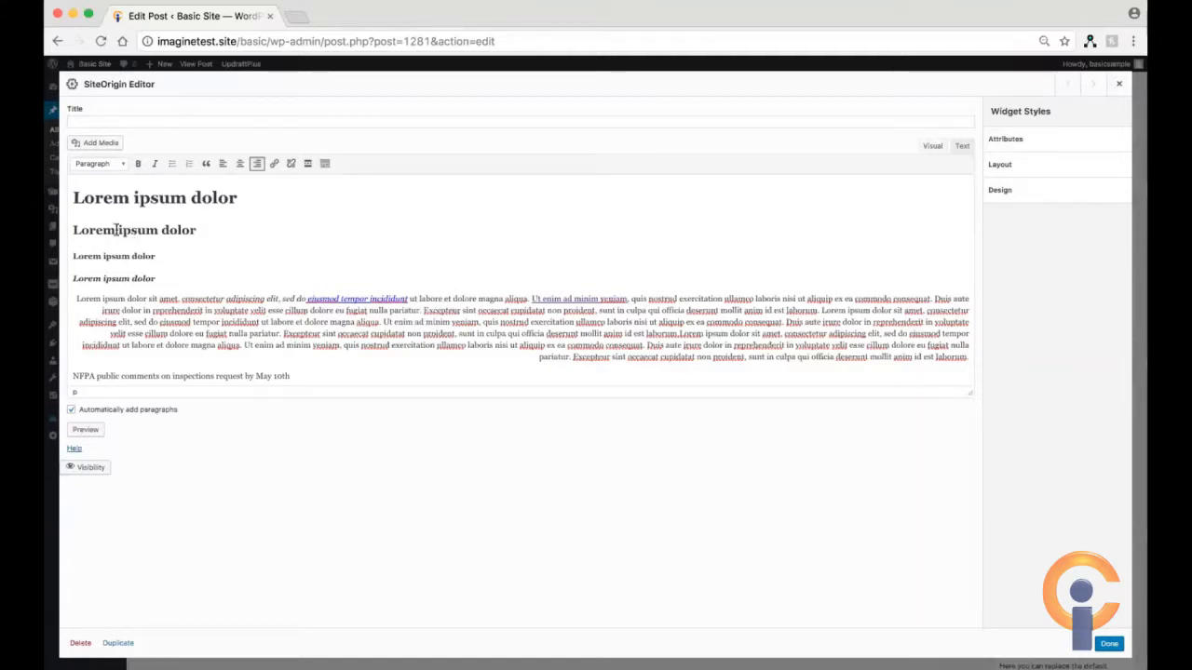
# Step: Place the insertion point before the Heading 1 text and start adding media there
pyautogui.click(72, 197)
pyautogui.click(94, 147)
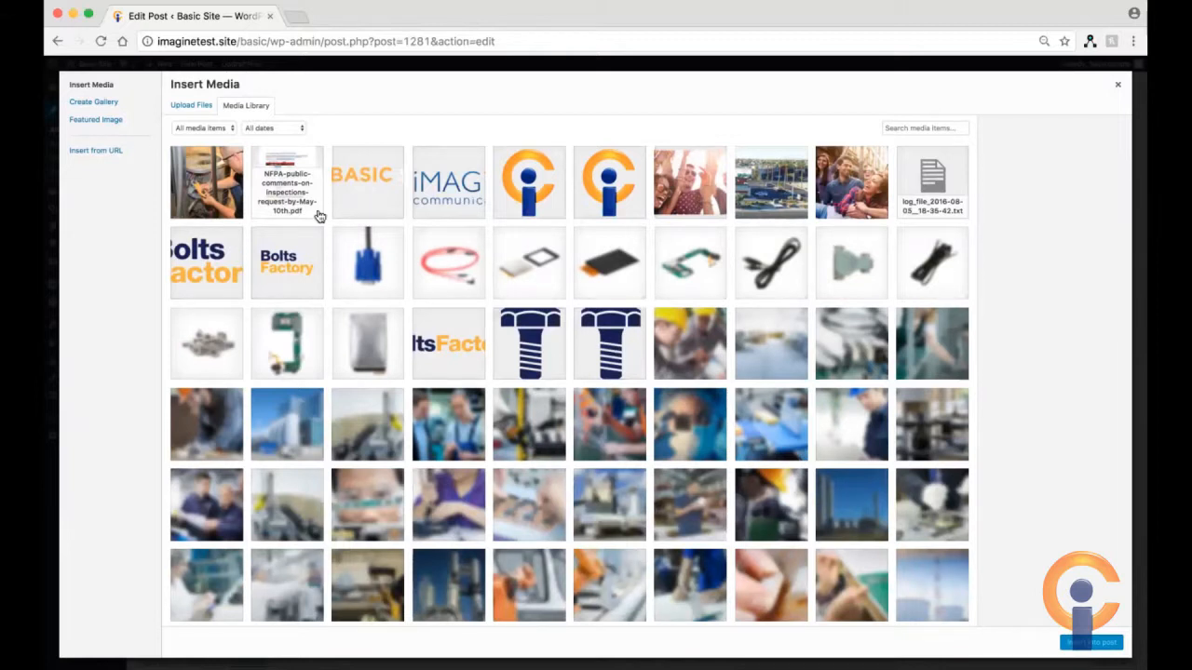
pyautogui.click(180, 110)
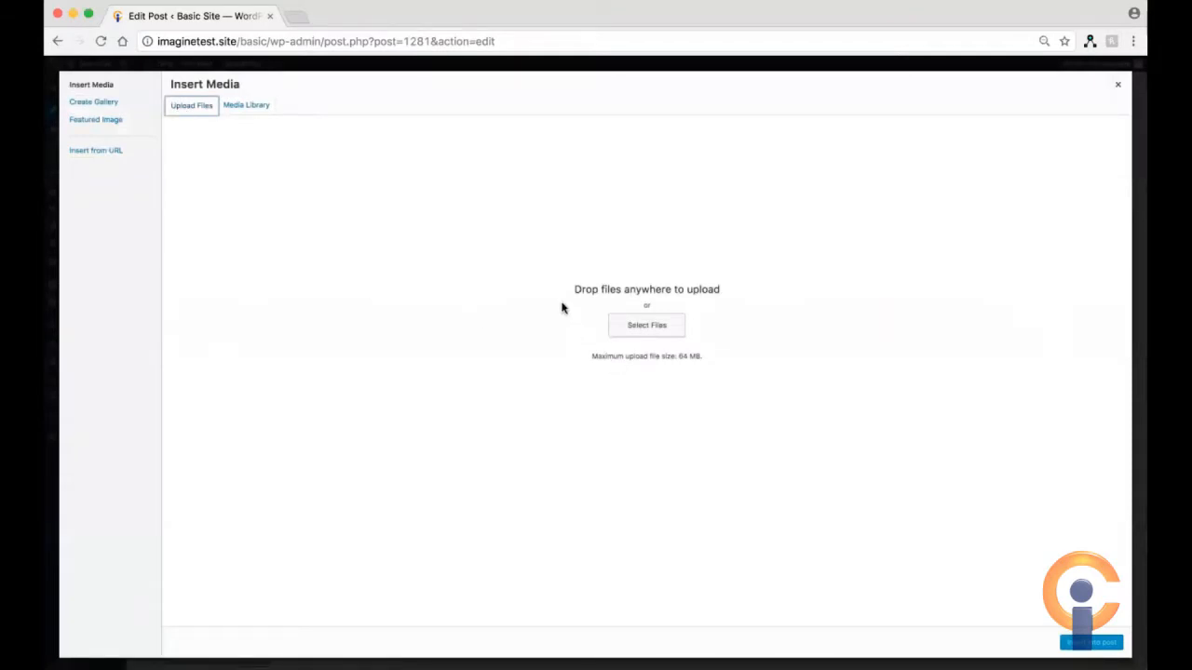
pyautogui.click(665, 328)
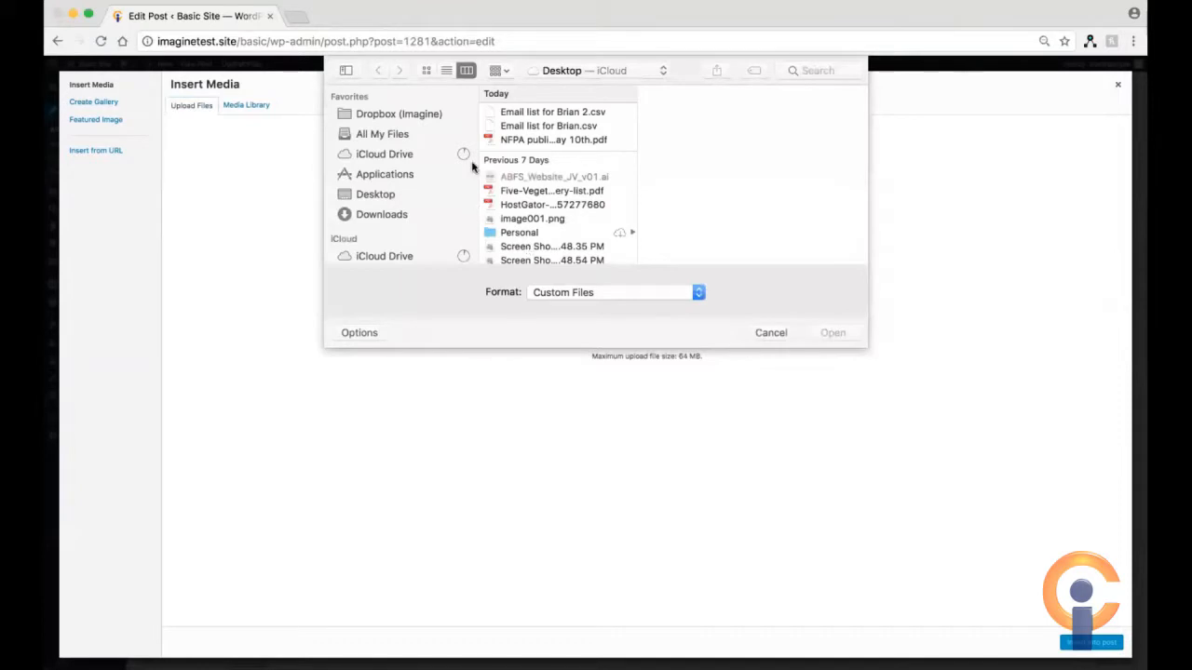
pyautogui.click(518, 141)
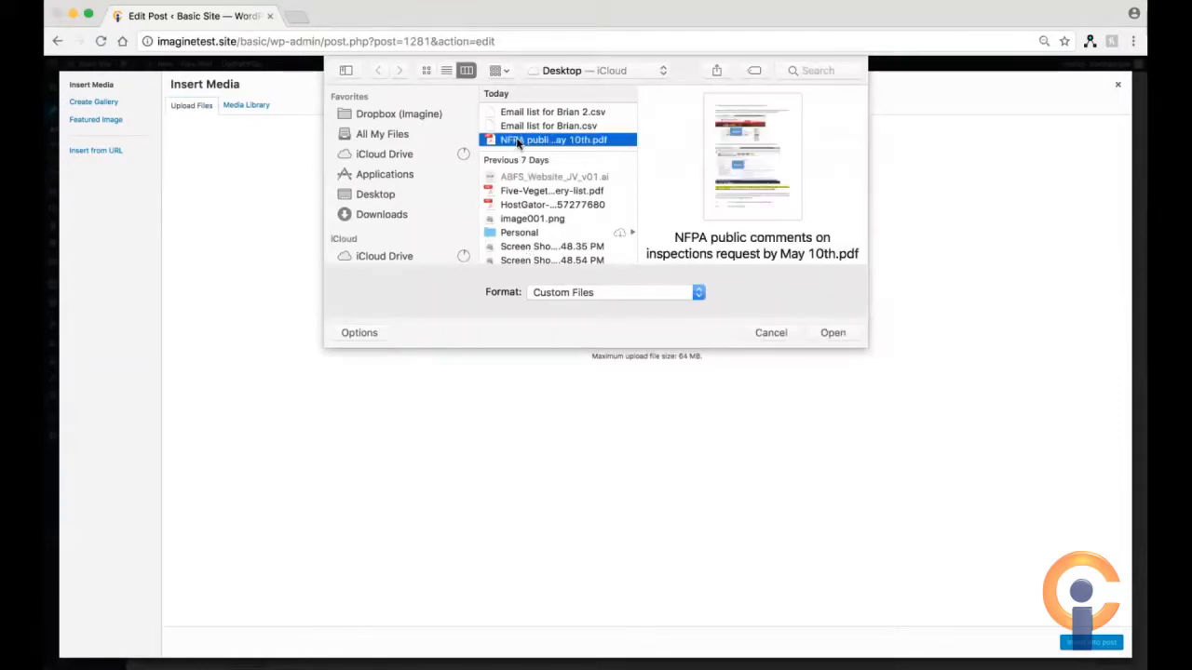
pyautogui.click(772, 334)
pyautogui.click(248, 108)
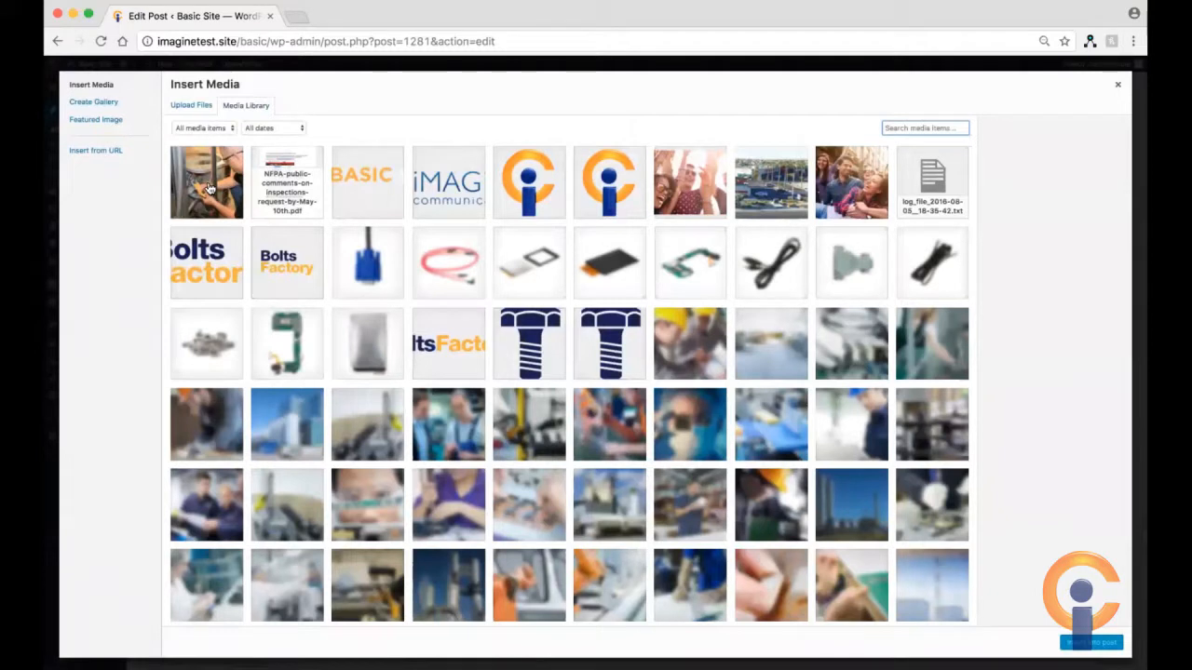
# Step: Insert the bolt image cropped-factory_favicon.png from the media library at medium size and align it left of the text
pyautogui.click(533, 338)
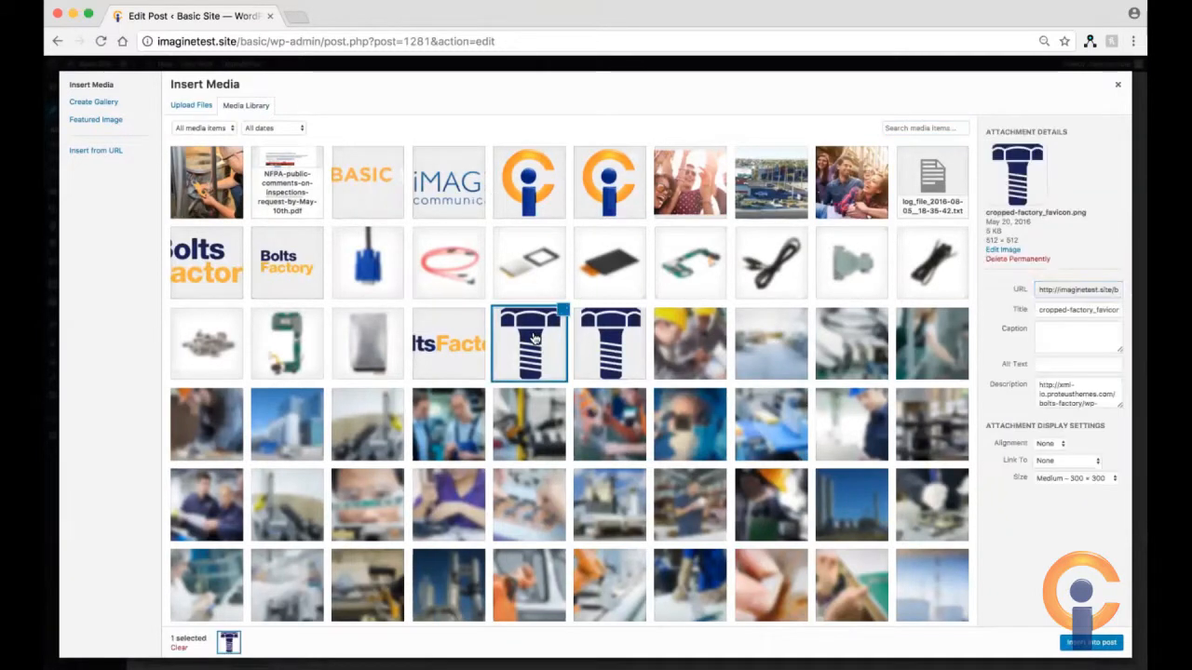
pyautogui.click(1084, 642)
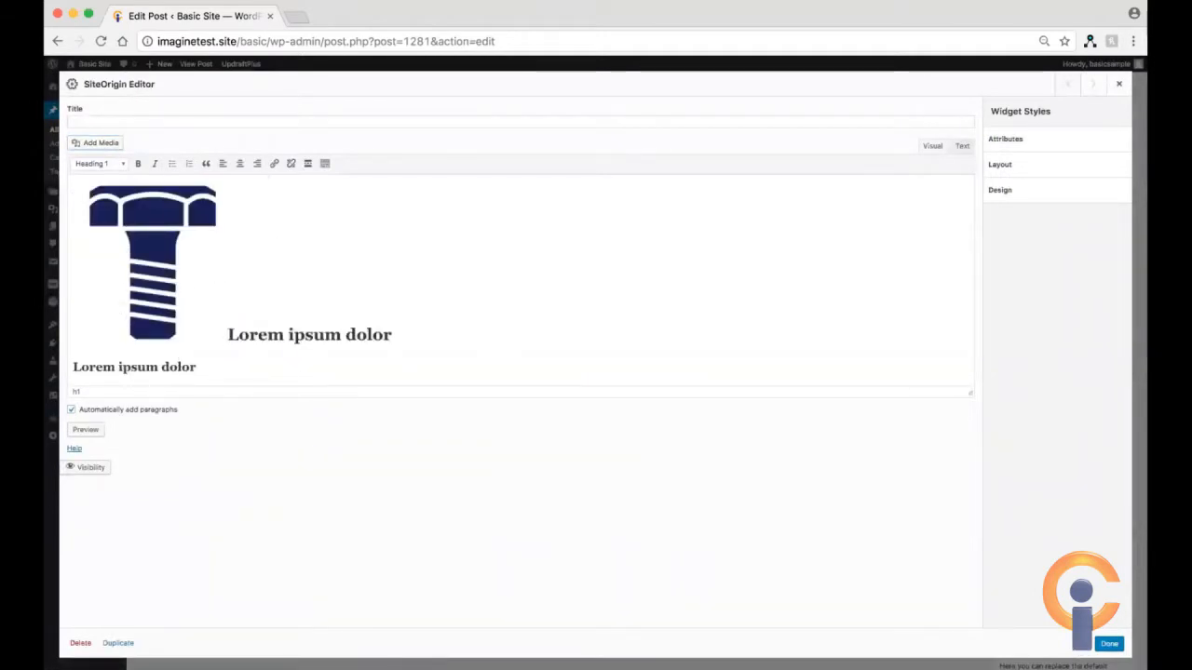
pyautogui.click(149, 228)
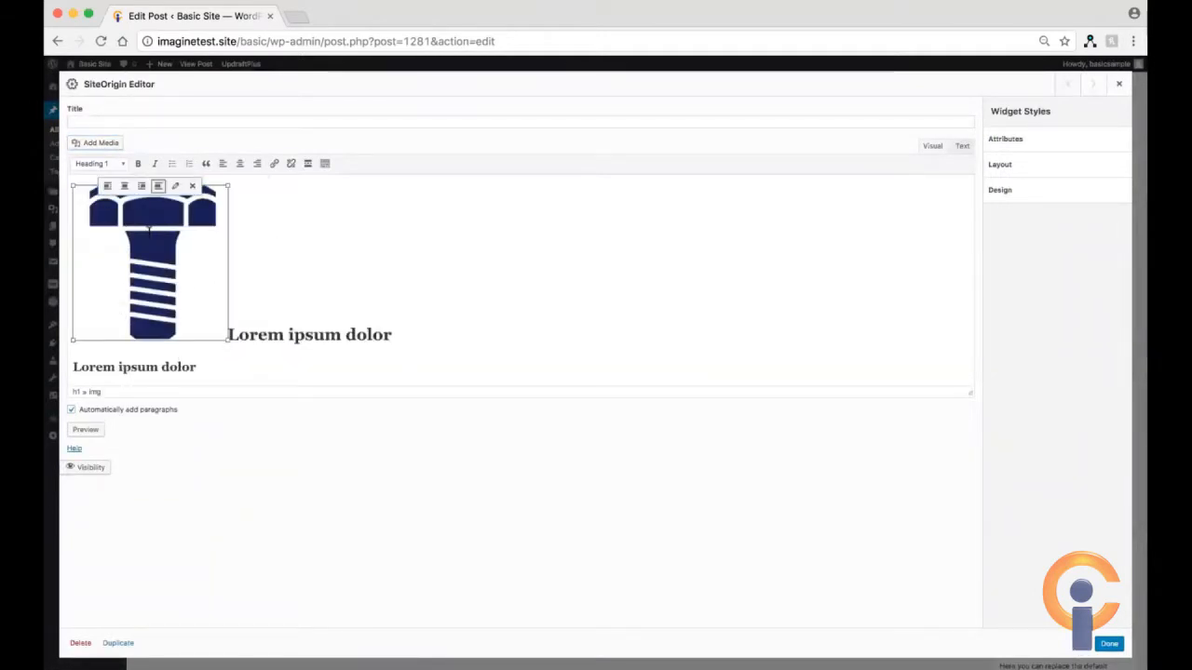
pyautogui.click(108, 187)
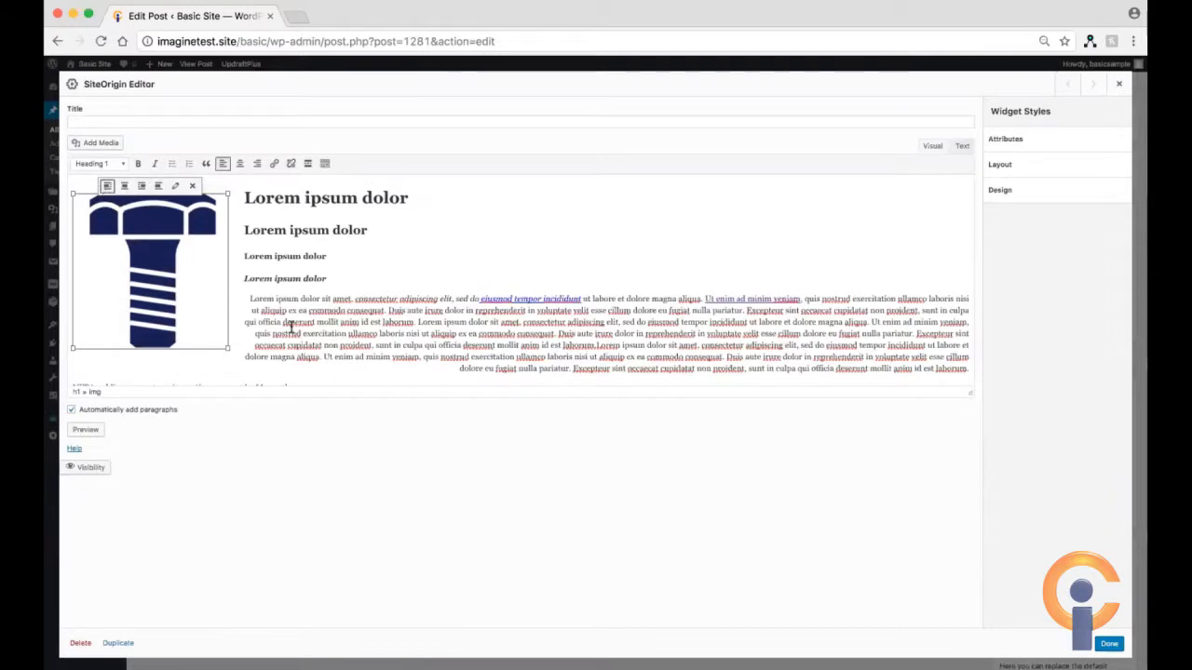
pyautogui.scroll(-1, 290, 326)
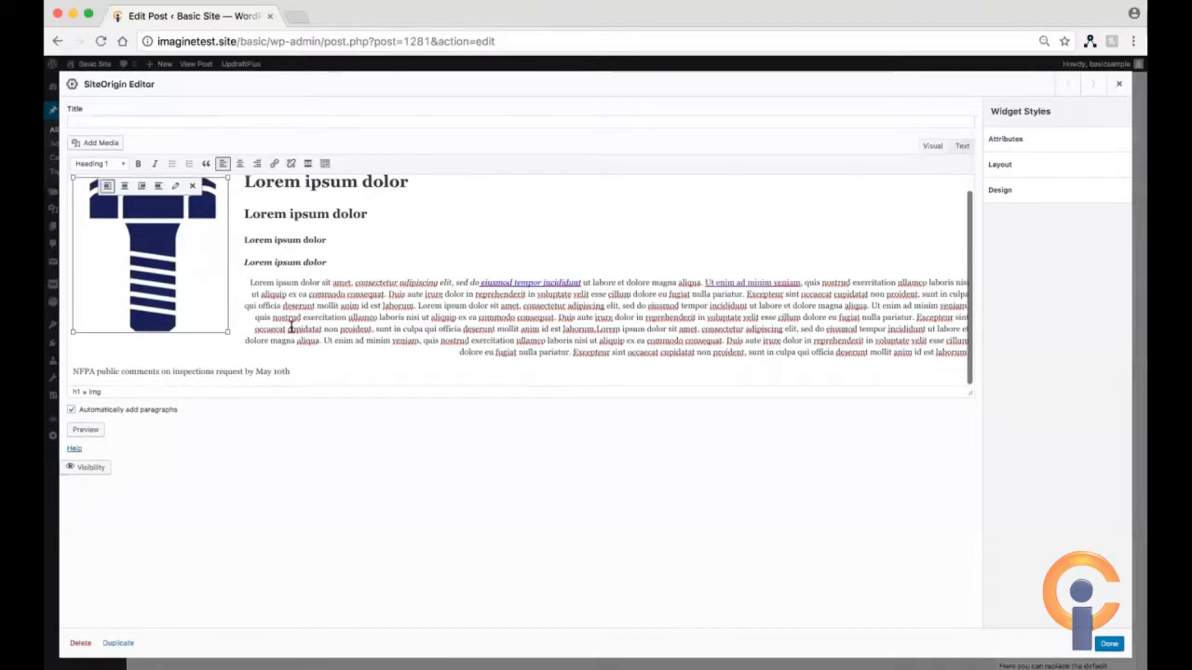
# Step: On a new line below the plain NFPA text, insert the NFPA-public-comments-on-inspections-request-by-May-10th.pdf file from the media library
pyautogui.click(300, 371)
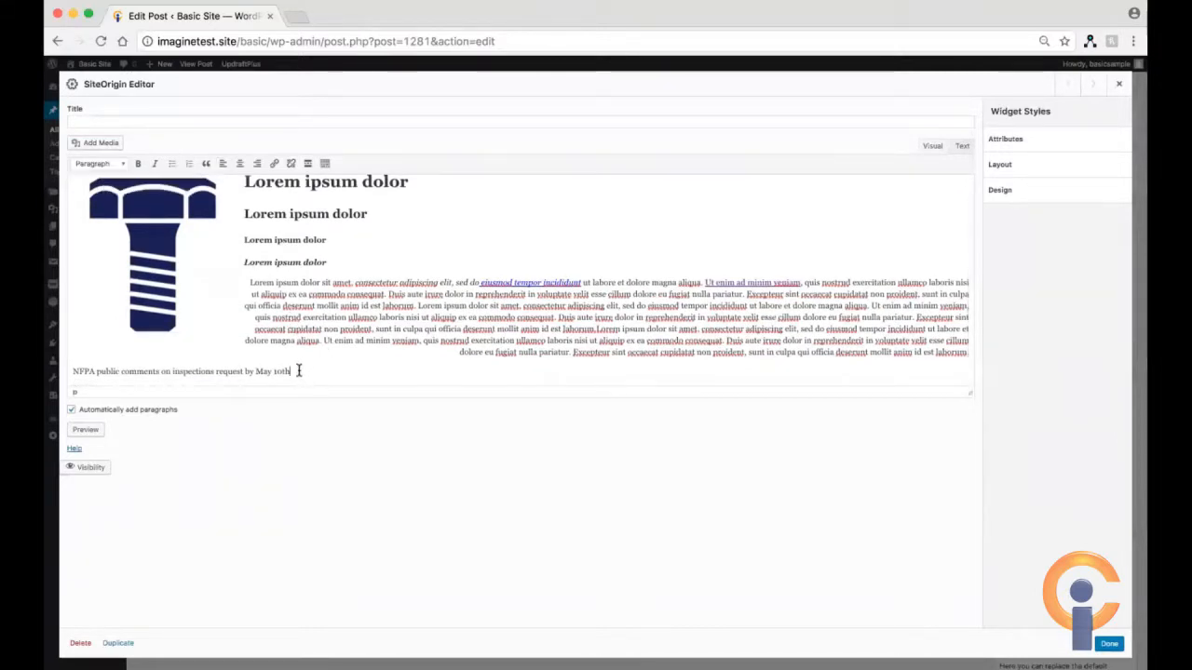
pyautogui.moveTo(296, 371)
pyautogui.mouseDown()
pyautogui.moveTo(152, 356)
pyautogui.moveTo(311, 380)
pyautogui.mouseUp()
pyautogui.scroll(-1, 269, 366)
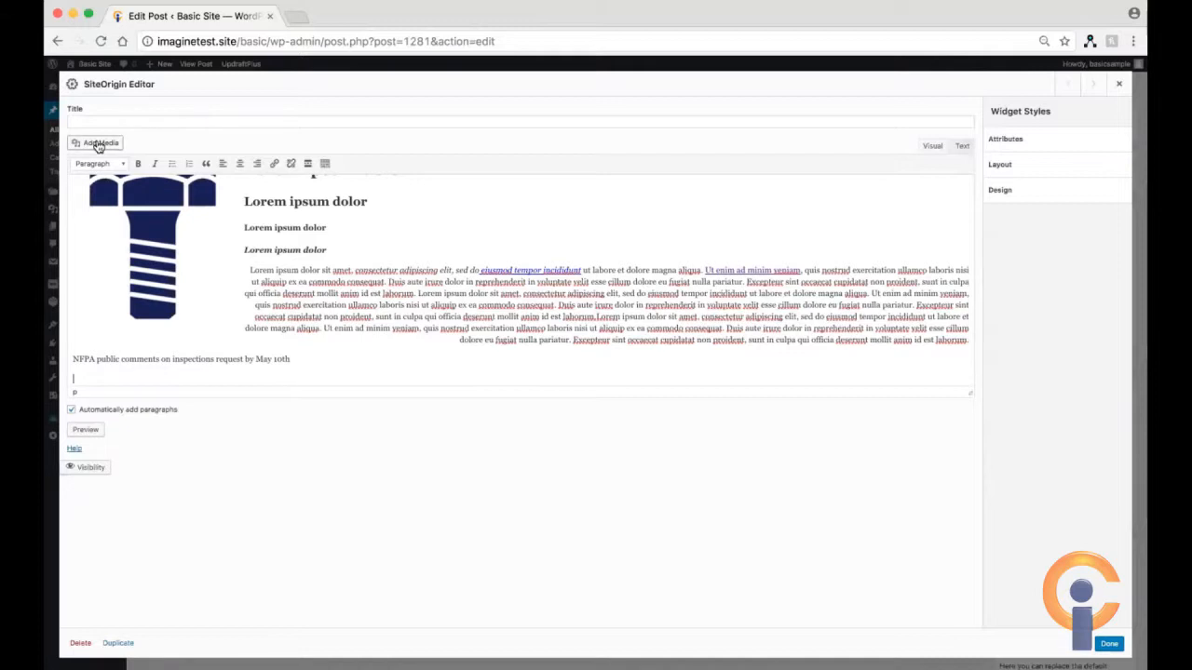
pyautogui.click(98, 145)
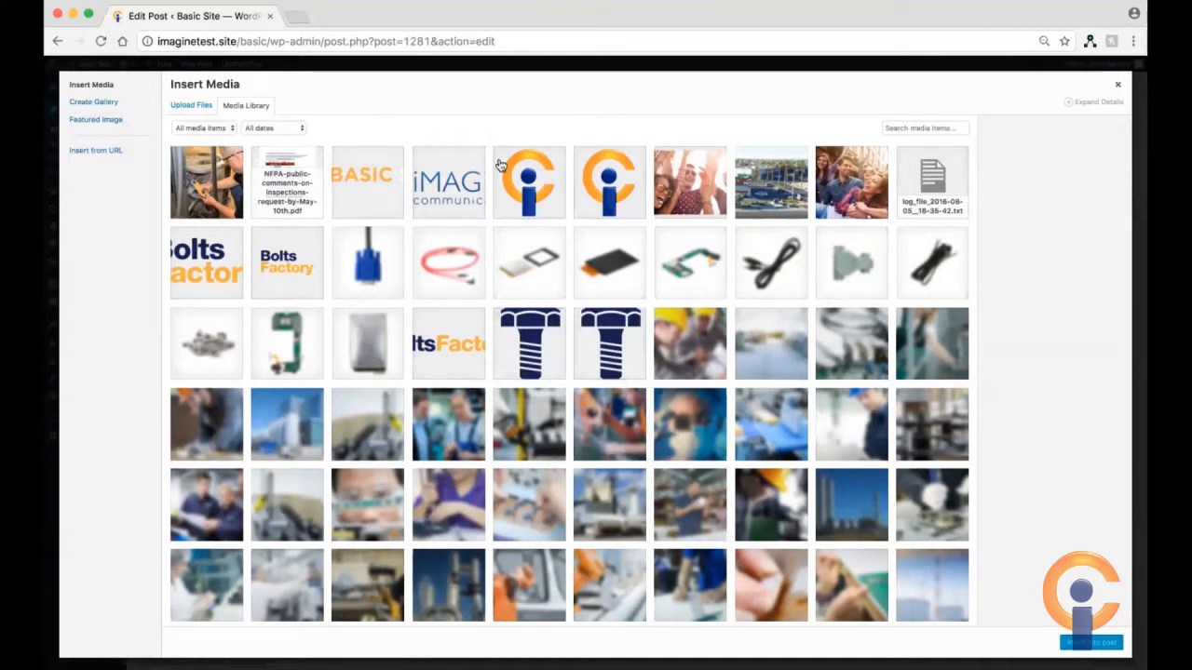
pyautogui.click(289, 198)
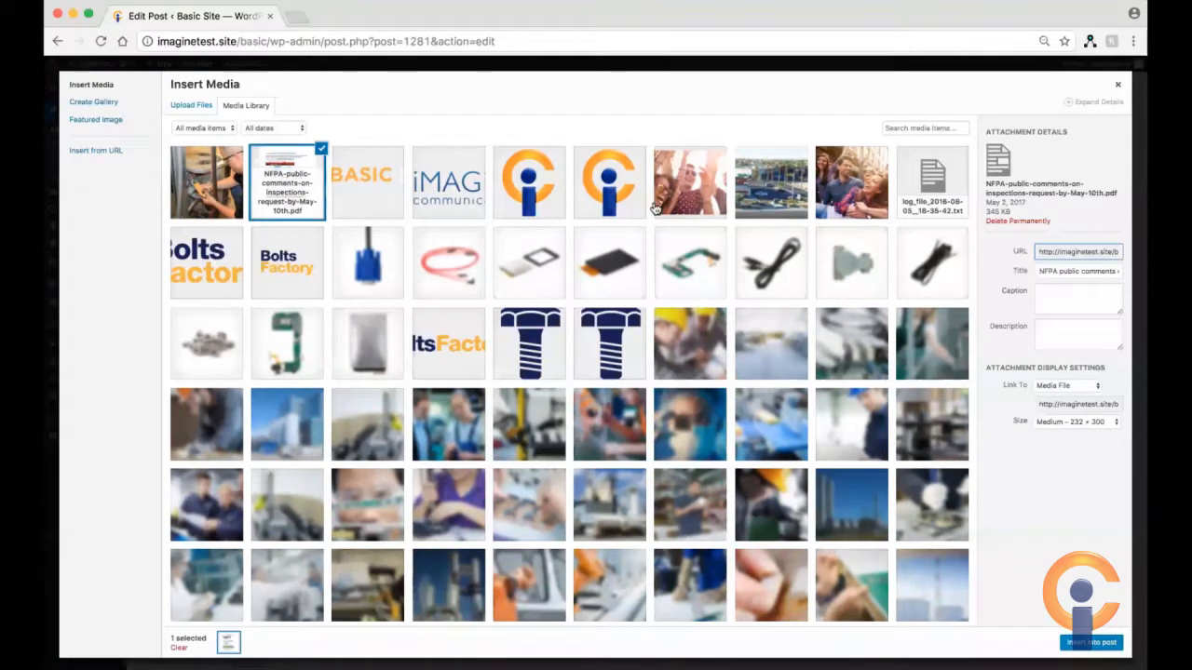
pyautogui.click(1090, 643)
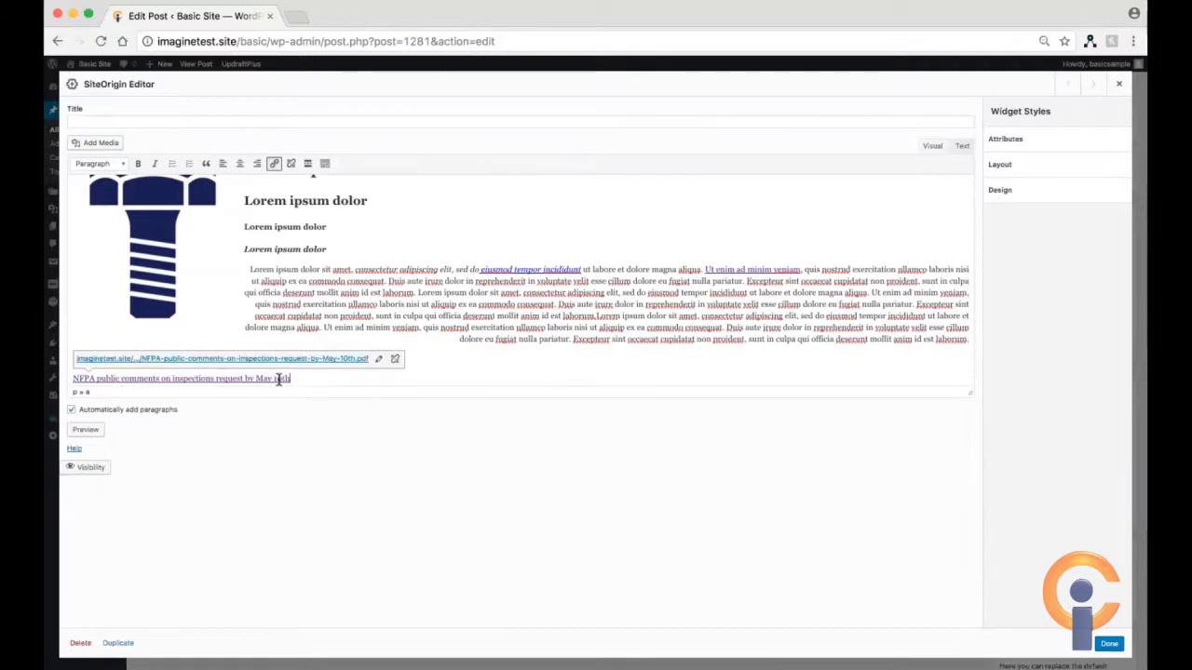
# Step: Set the inserted NFPA PDF link to open in a new tab and finish editing the widget
pyautogui.moveTo(290, 378); pyautogui.dragTo(74, 373)
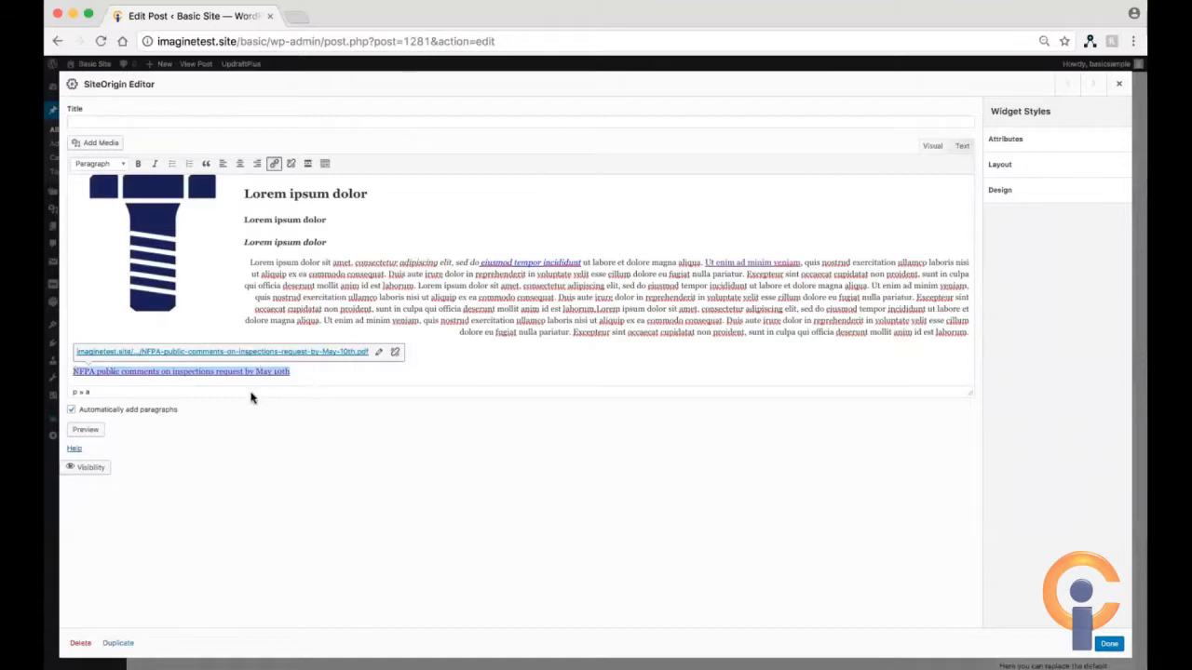
pyautogui.click(379, 353)
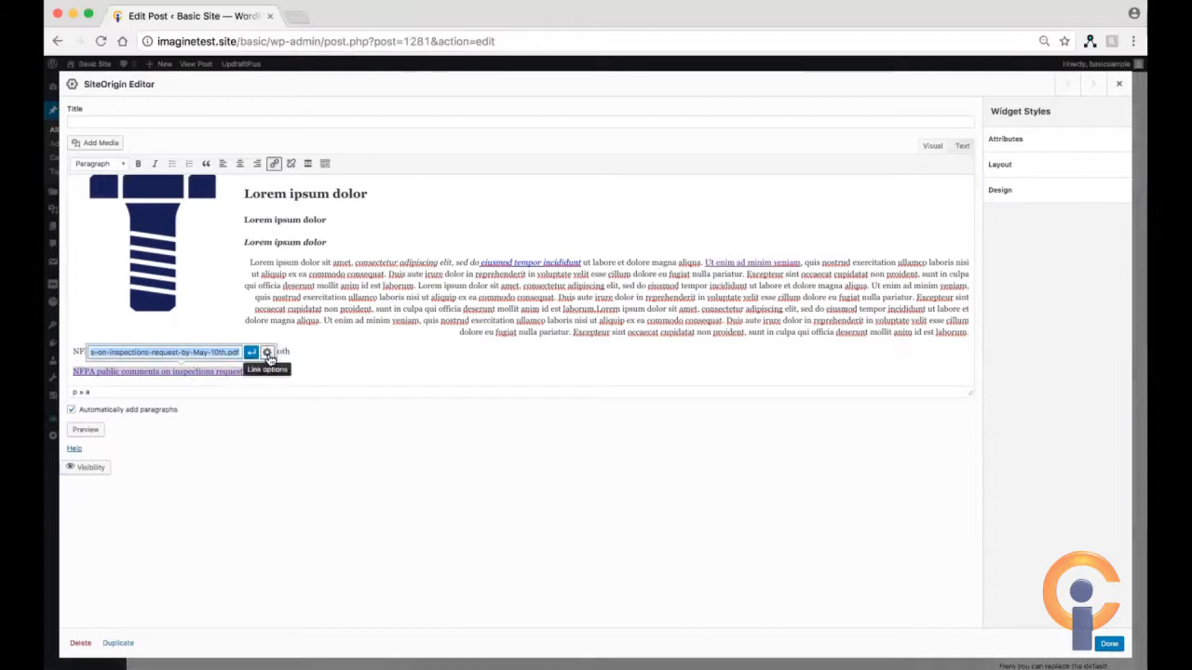
pyautogui.click(269, 355)
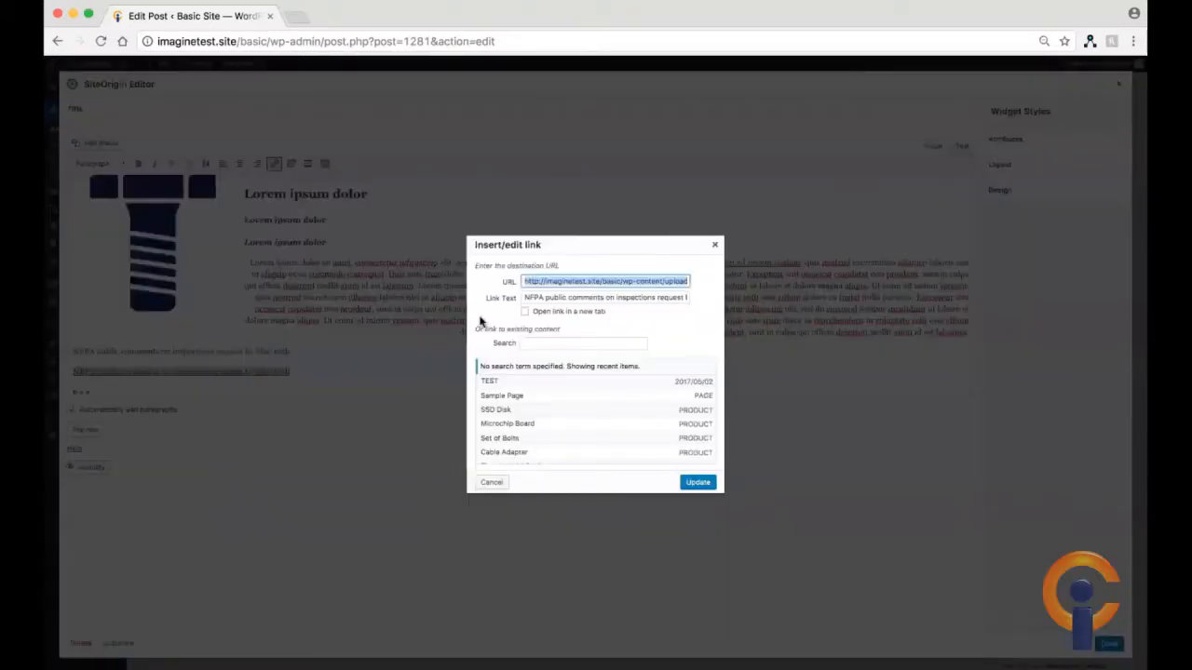
pyautogui.click(525, 313)
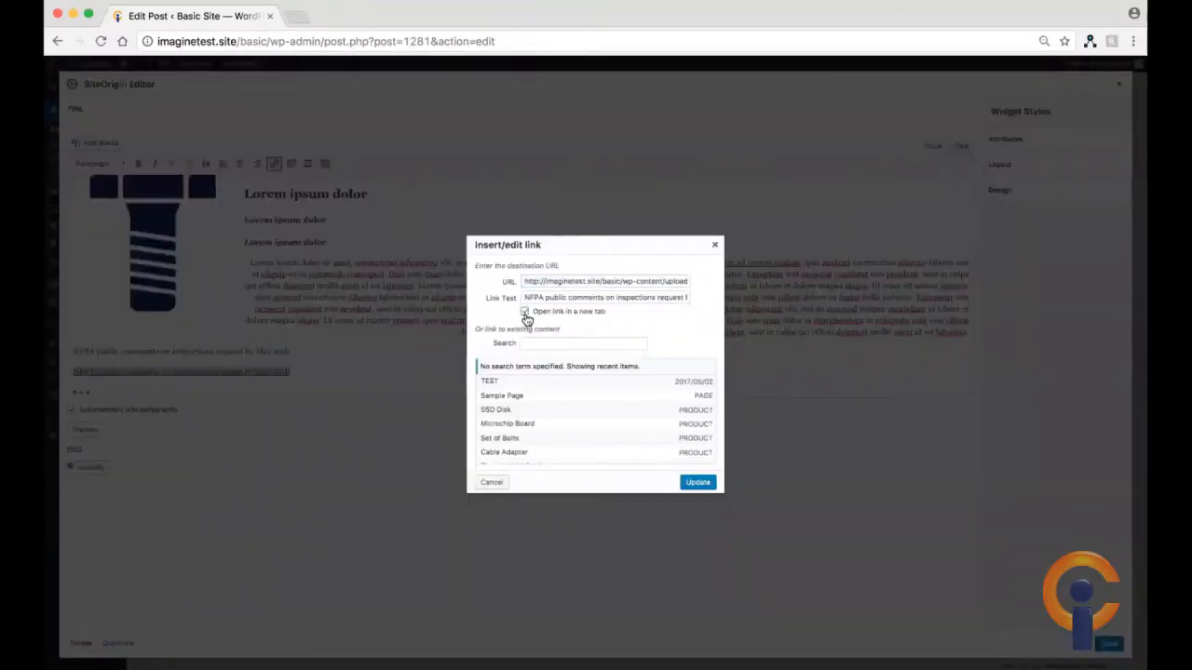
pyautogui.click(698, 483)
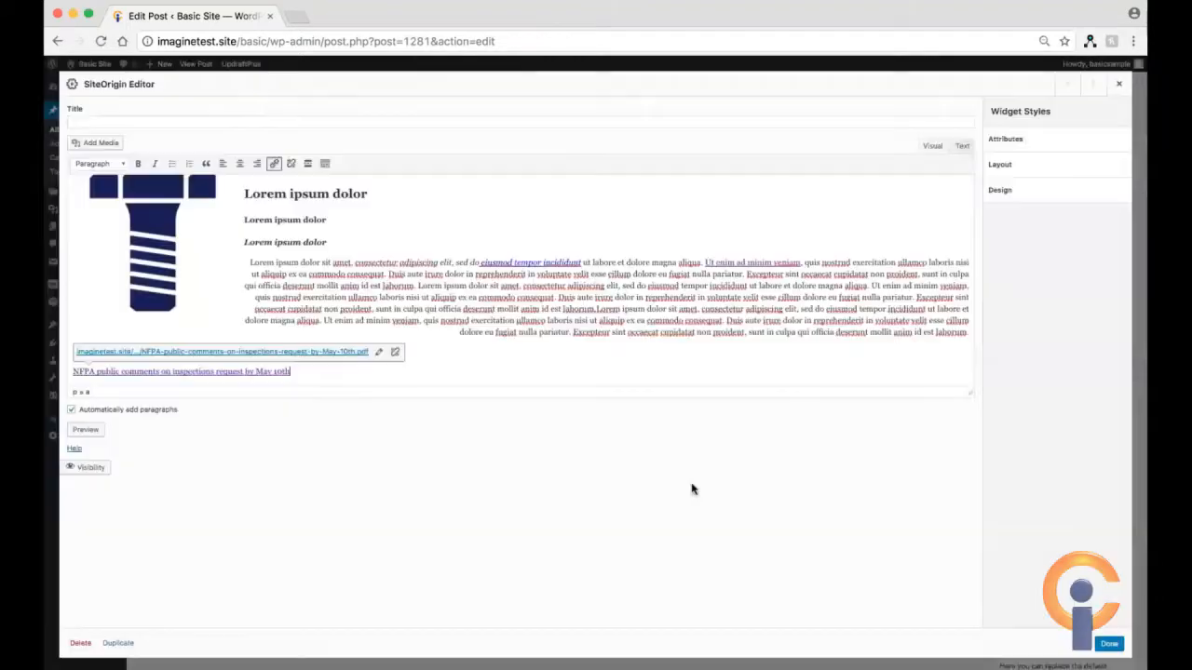
pyautogui.click(1109, 644)
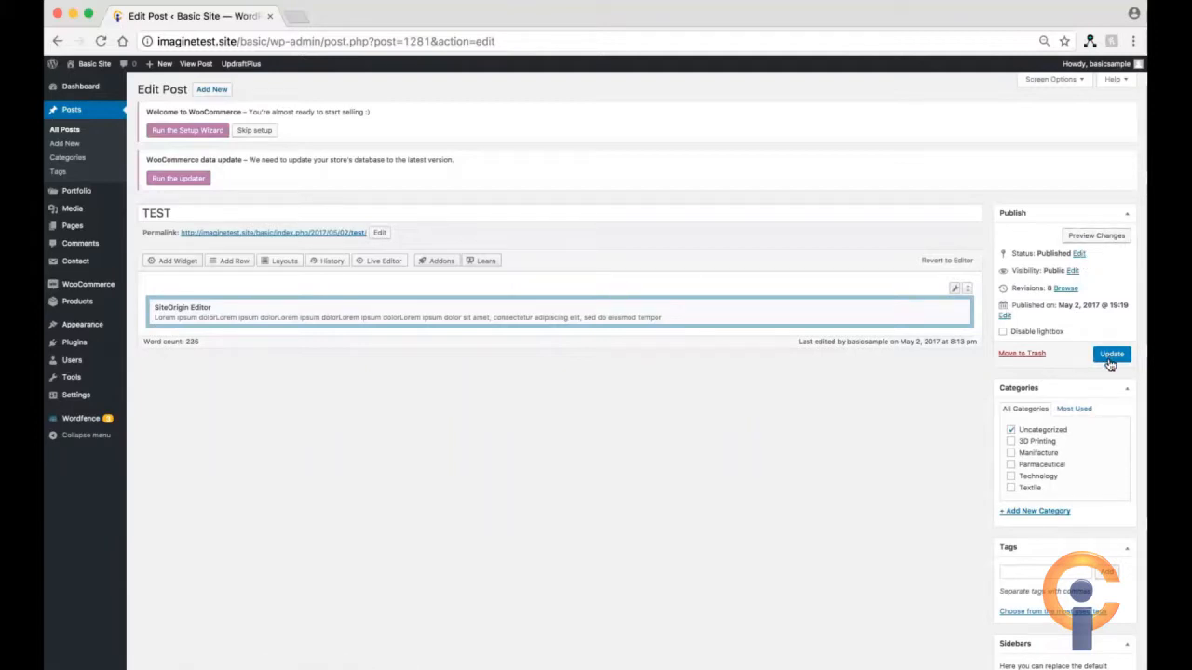
# Step: Preview the TEST post, check its layout, and test the NFPA PDF link in its new tab
pyautogui.click(1089, 238)
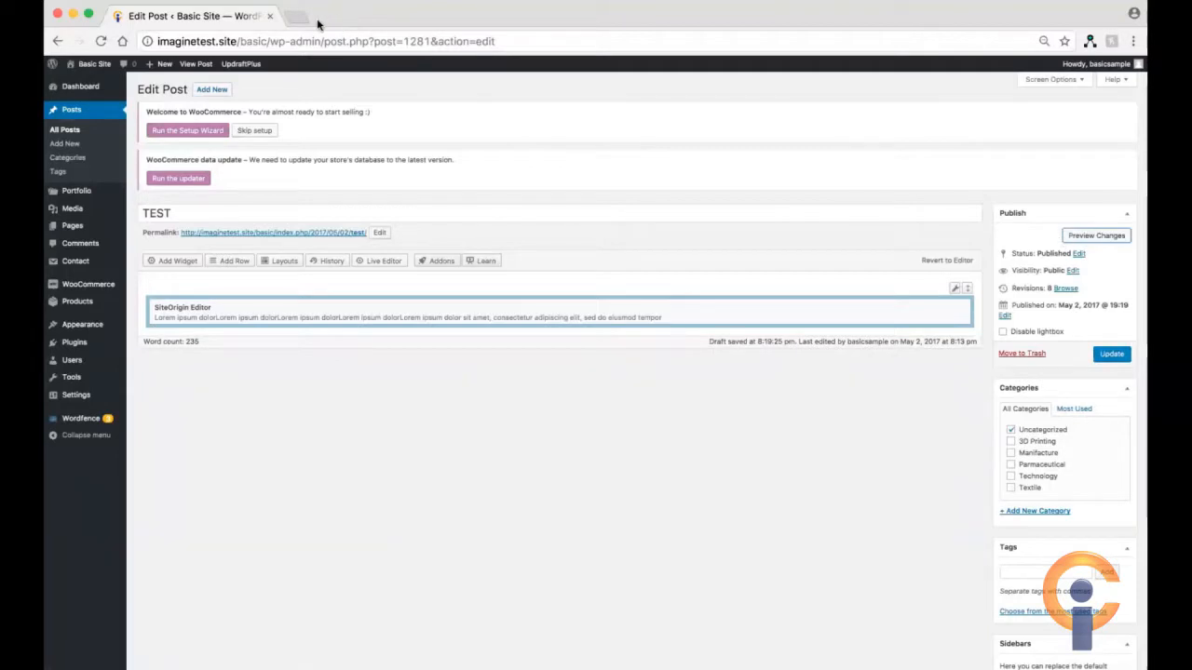
pyautogui.click(1074, 236)
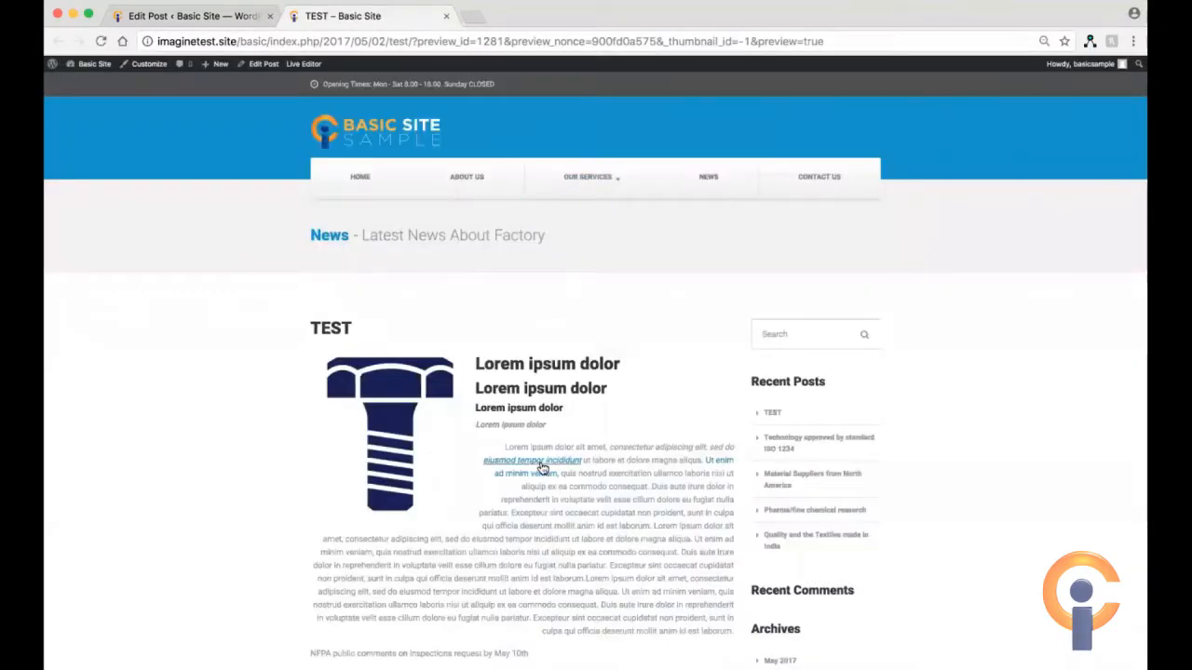
pyautogui.scroll(-2, 547, 537)
pyautogui.scroll(-5, 548, 537)
pyautogui.scroll(4, 547, 537)
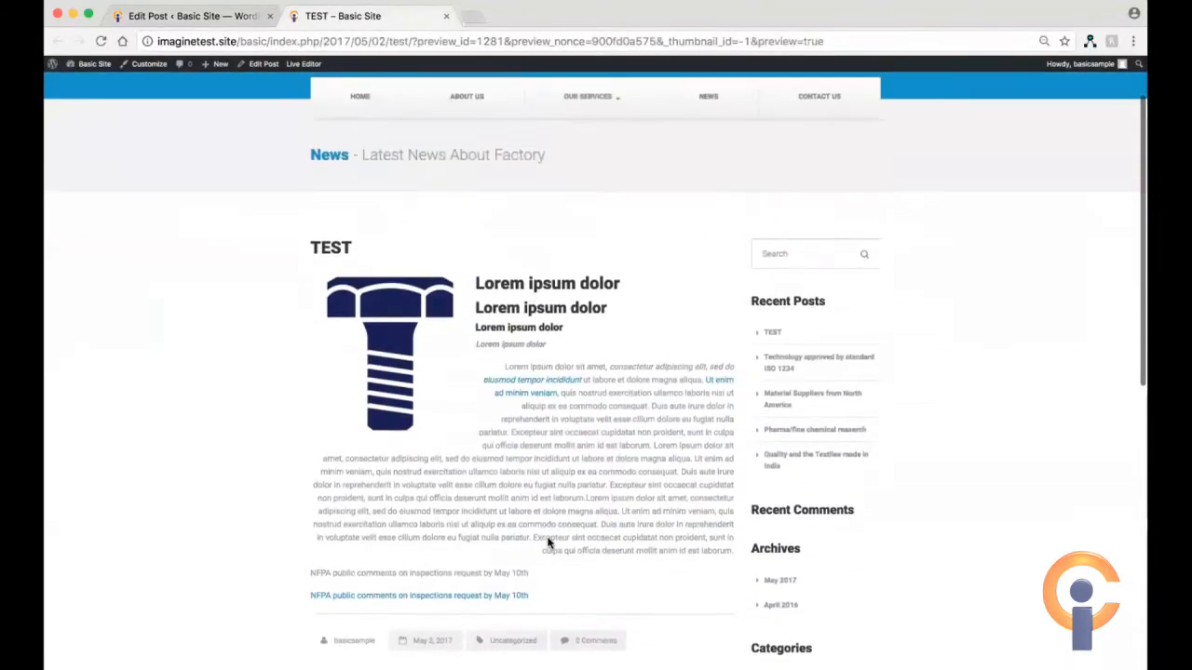
pyautogui.scroll(-3, 548, 537)
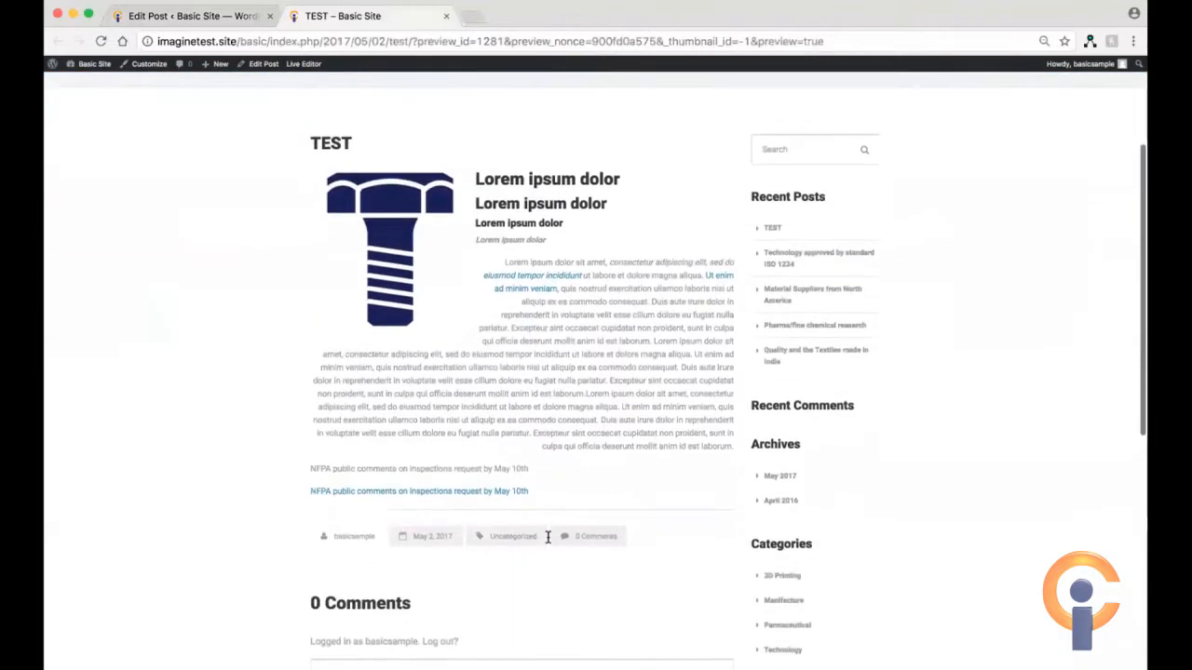
pyautogui.click(465, 493)
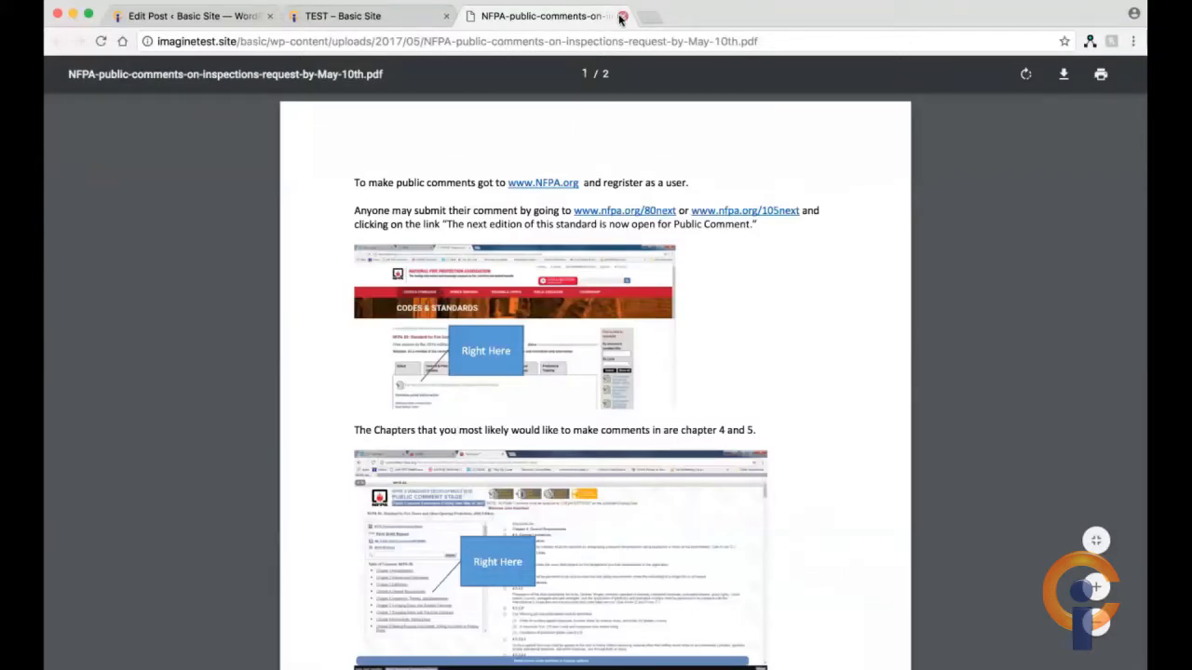
pyautogui.click(622, 17)
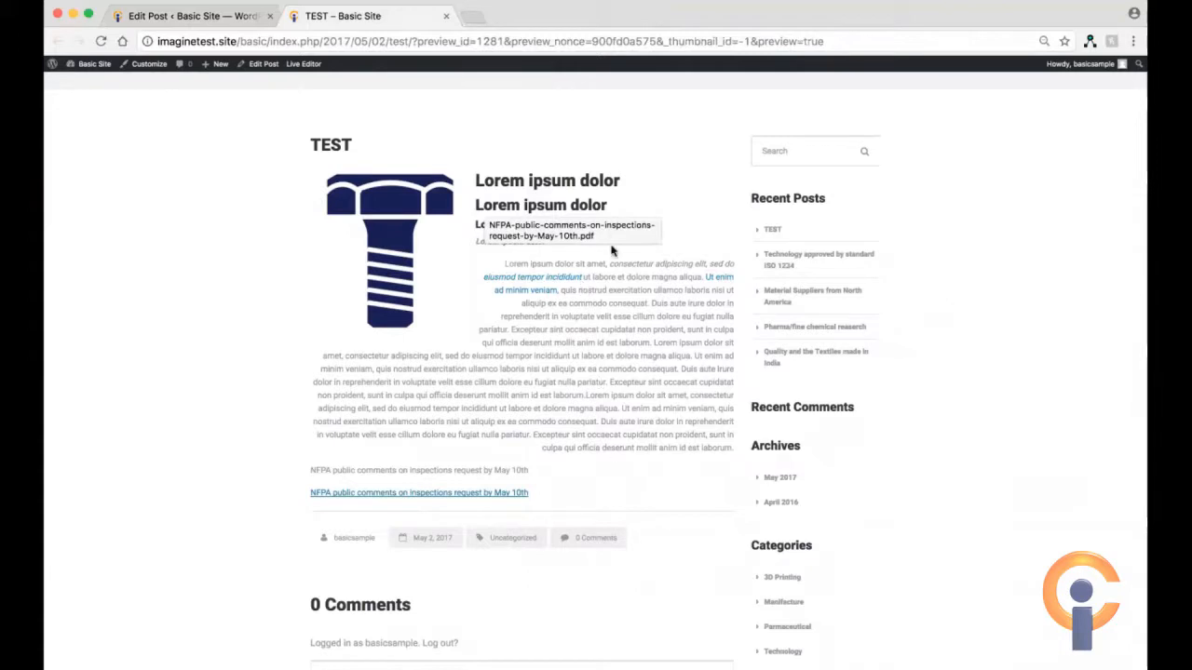
# Step: Return to the TEST post's edit screen and update the post
pyautogui.click(157, 16)
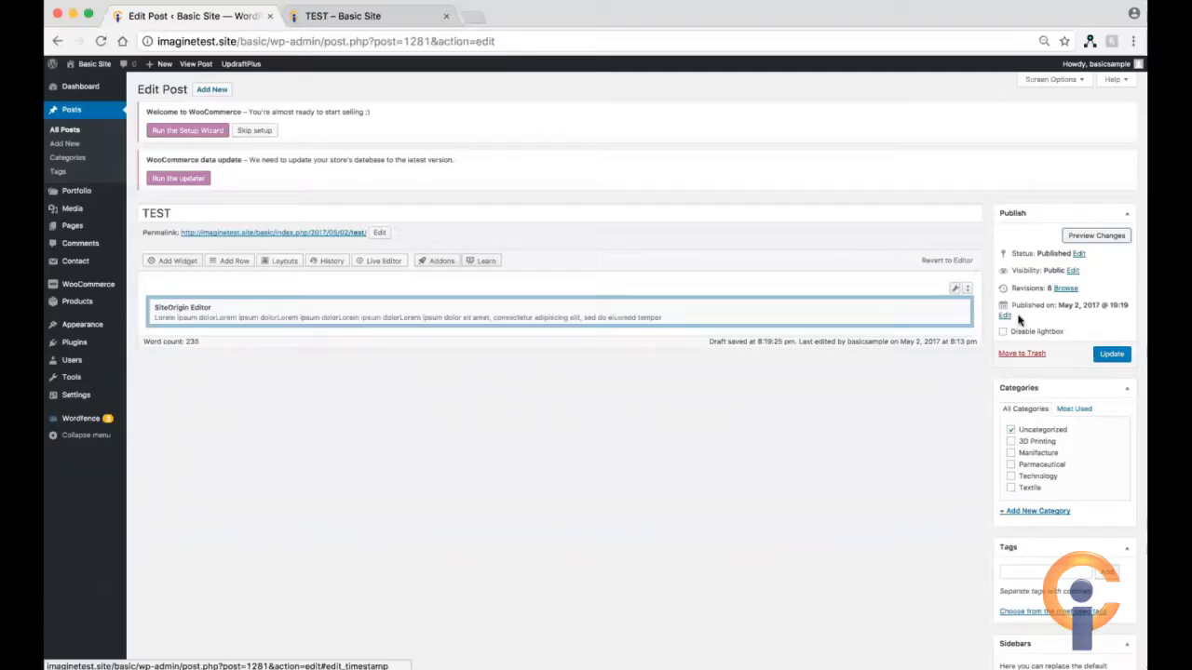
pyautogui.click(1111, 354)
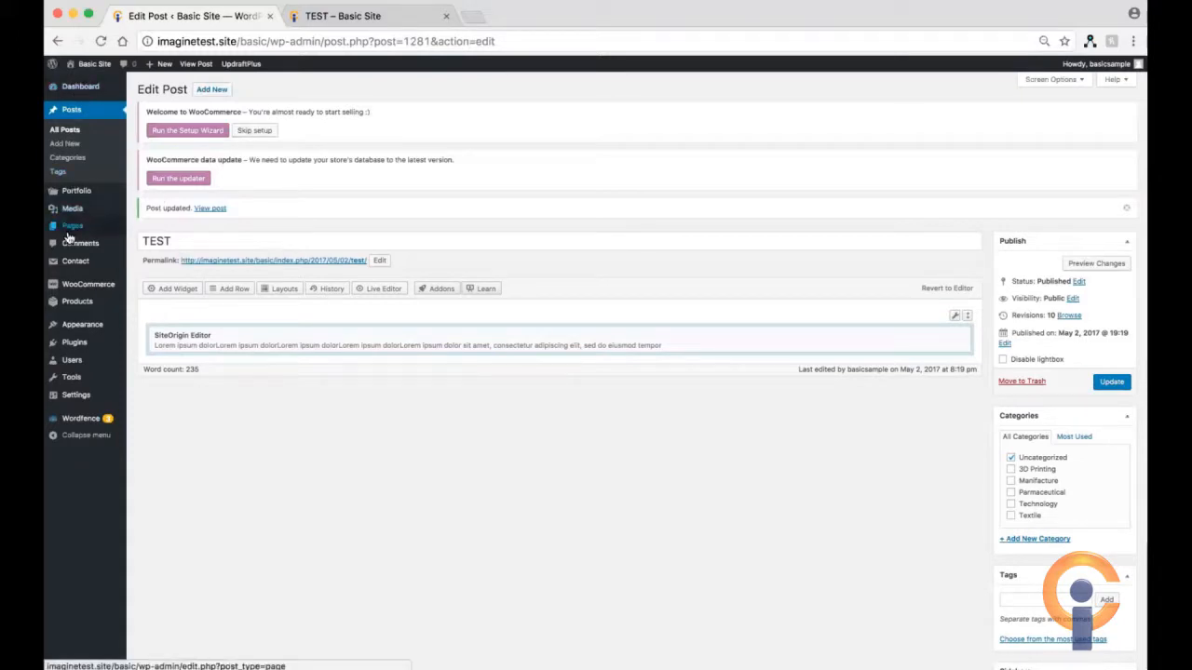
# Step: Open the About Us page for editing from the list of pages and close the TEST post preview
pyautogui.moveTo(68, 233)
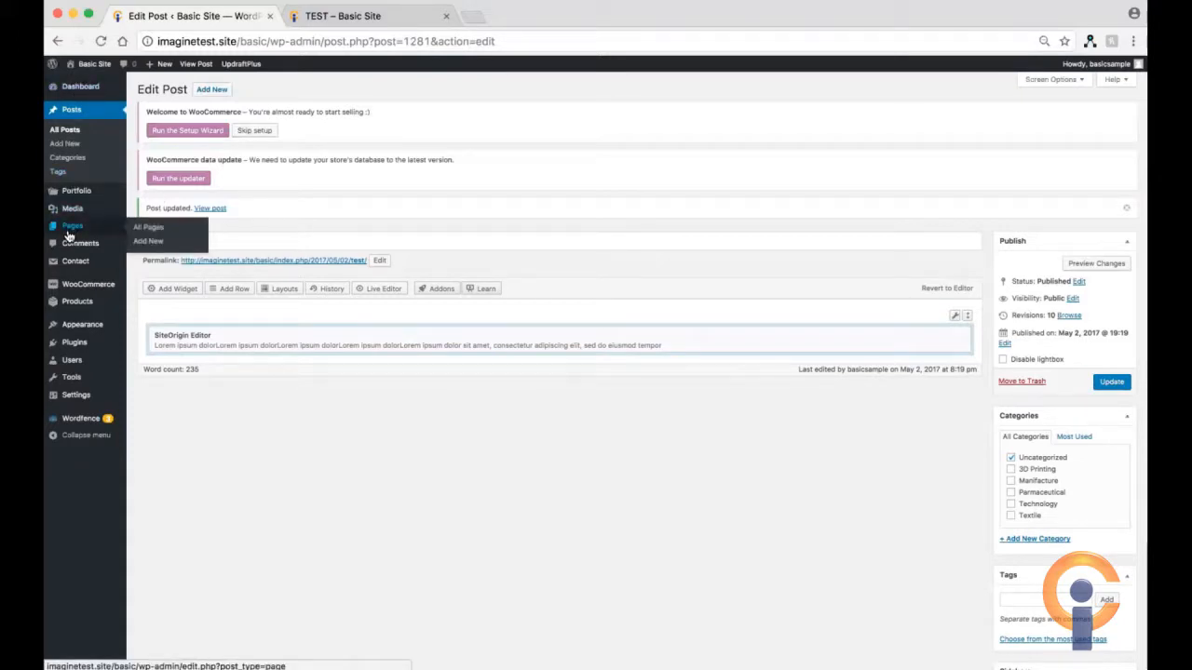
pyautogui.click(68, 236)
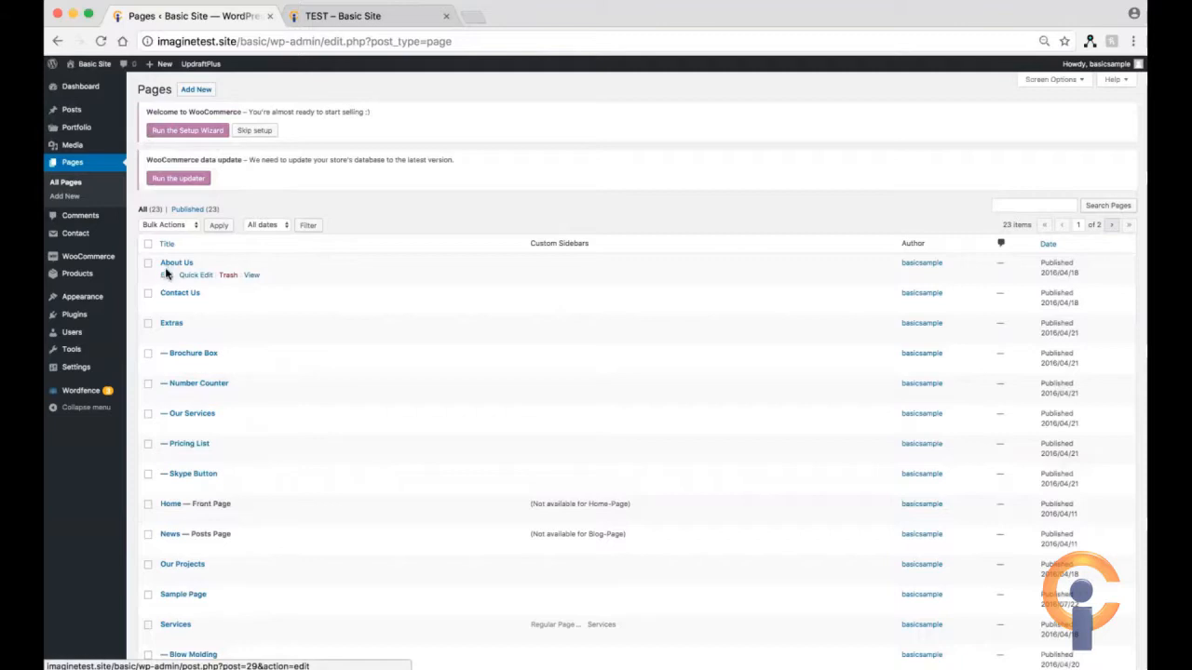
pyautogui.click(167, 275)
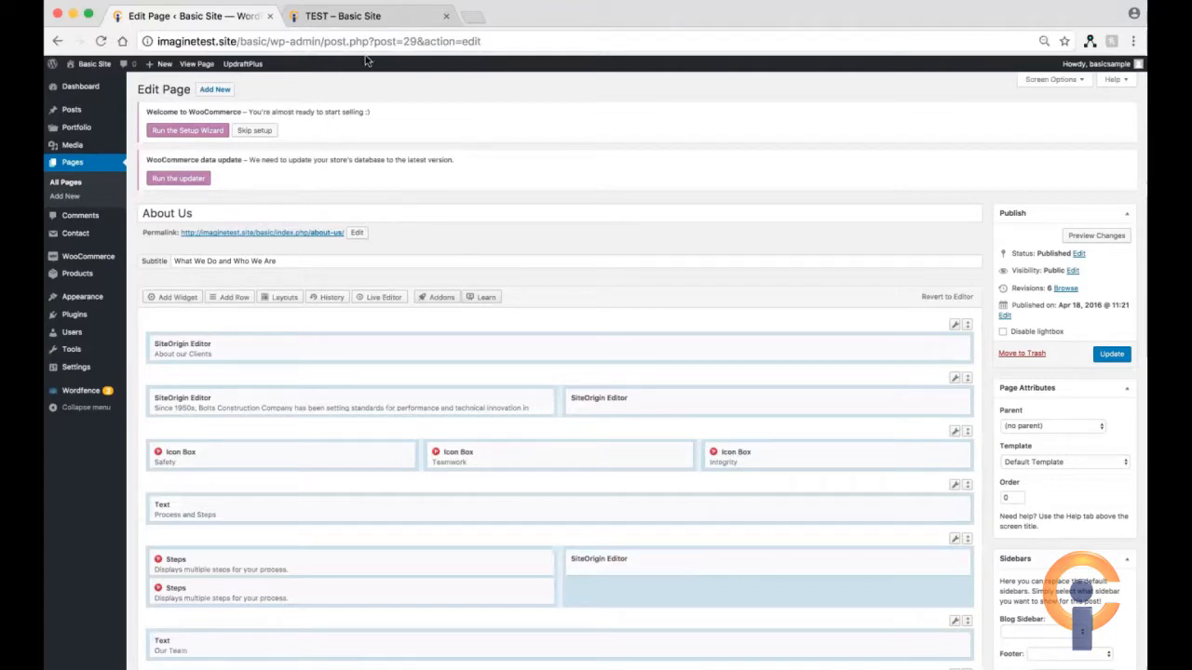
pyautogui.click(445, 16)
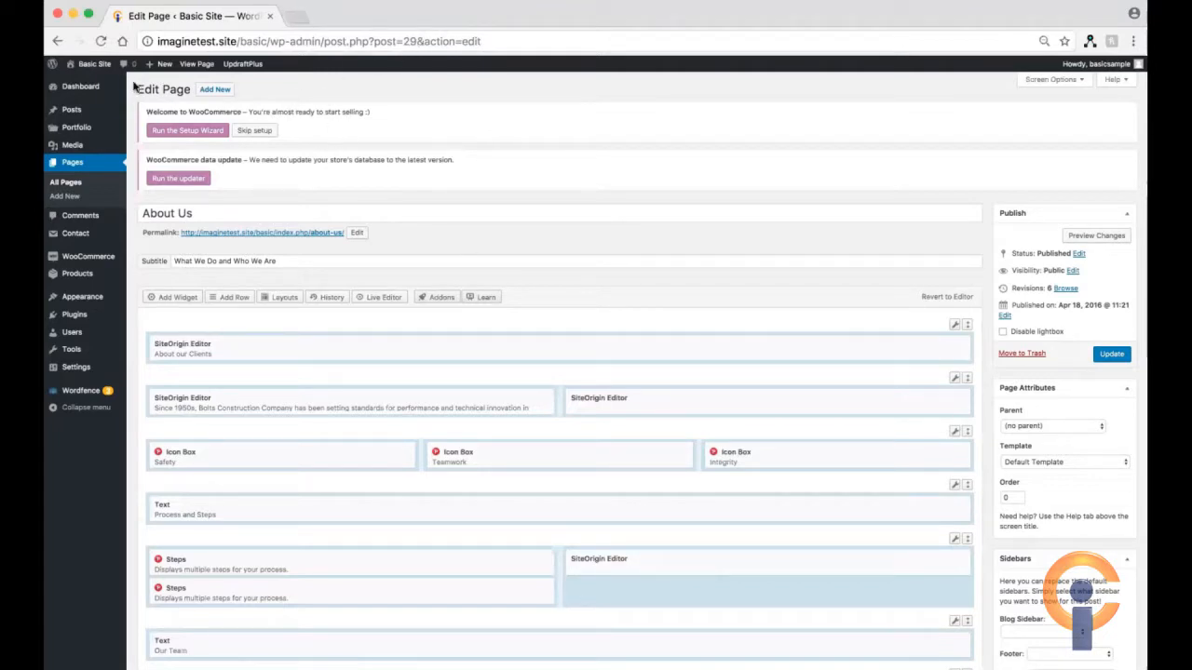
# Step: Open the live About Us page in a new browser tab and look through its sections
pyautogui.rightClick(206, 70)
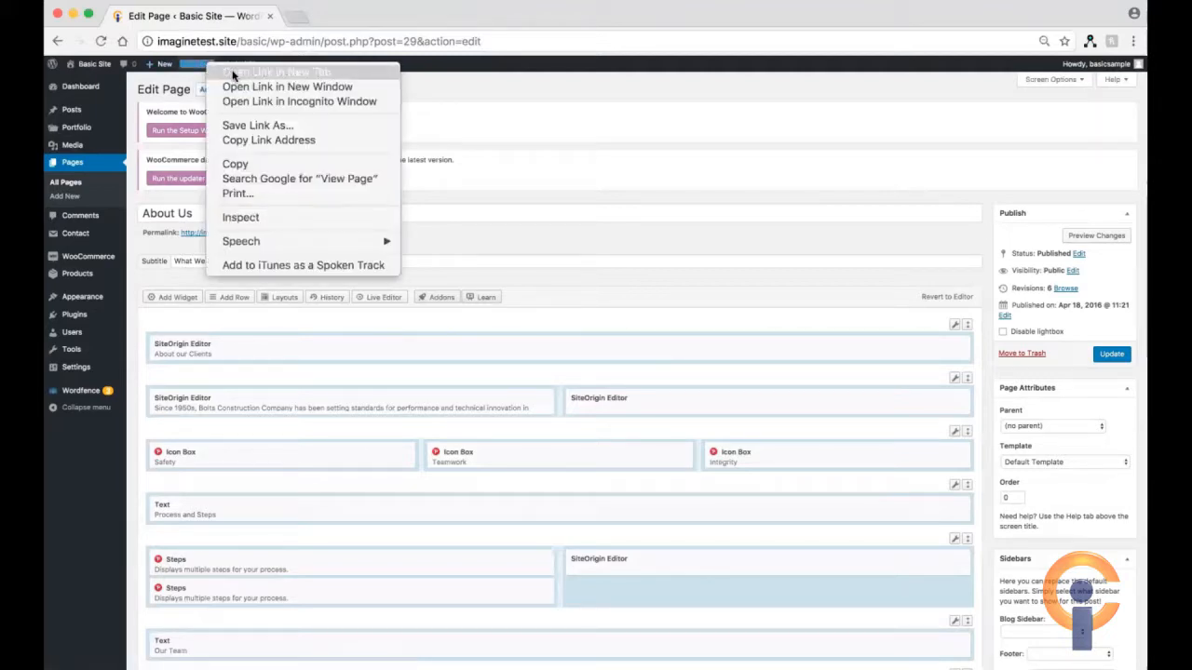
pyautogui.click(233, 73)
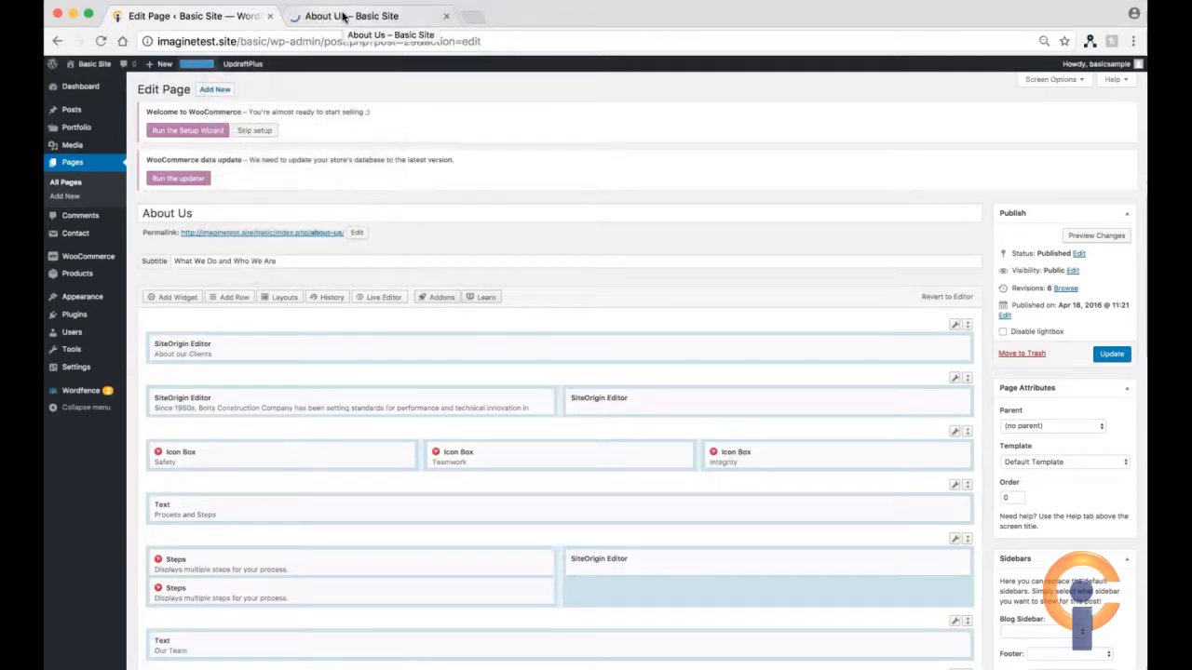
pyautogui.click(377, 14)
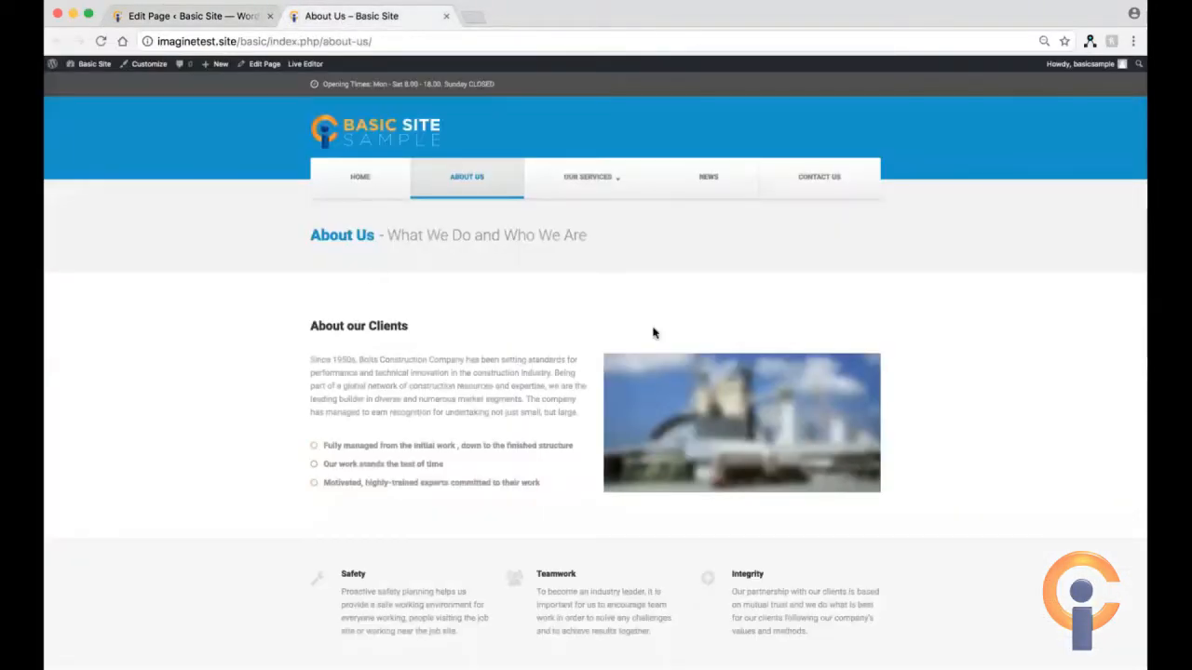
pyautogui.scroll(-5, 652, 333)
pyautogui.scroll(2, 336, 264)
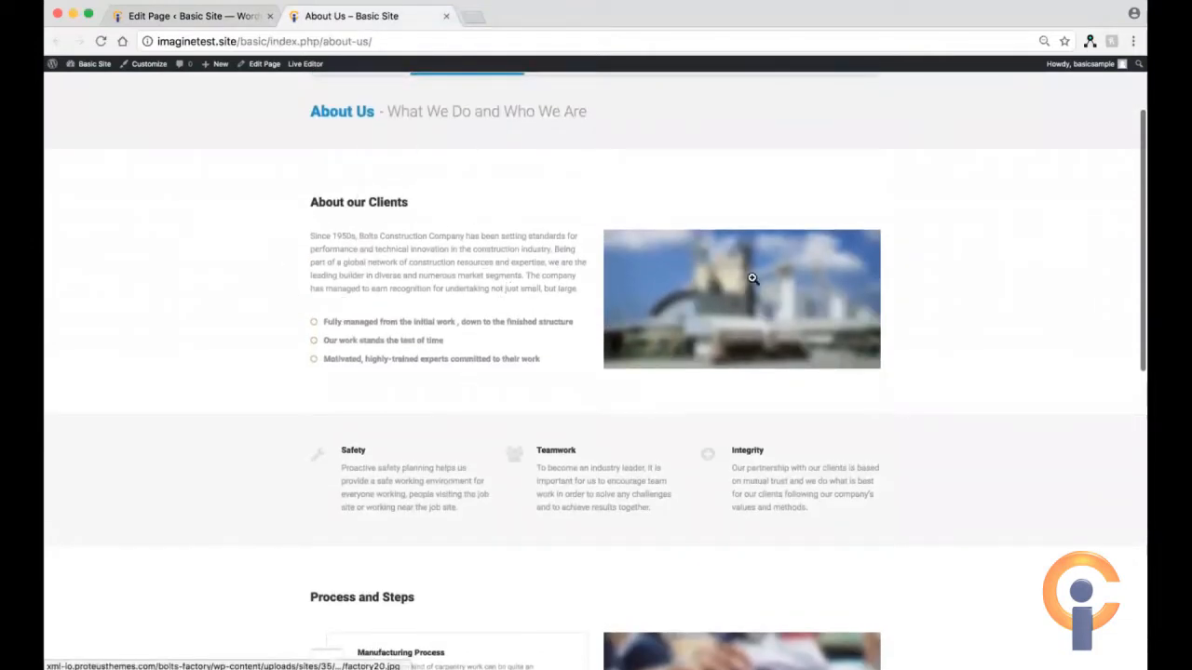
# Step: Change the title of the "About our Clients" widget on the About Us page to "About our Company" and finish editing the widget
pyautogui.click(214, 16)
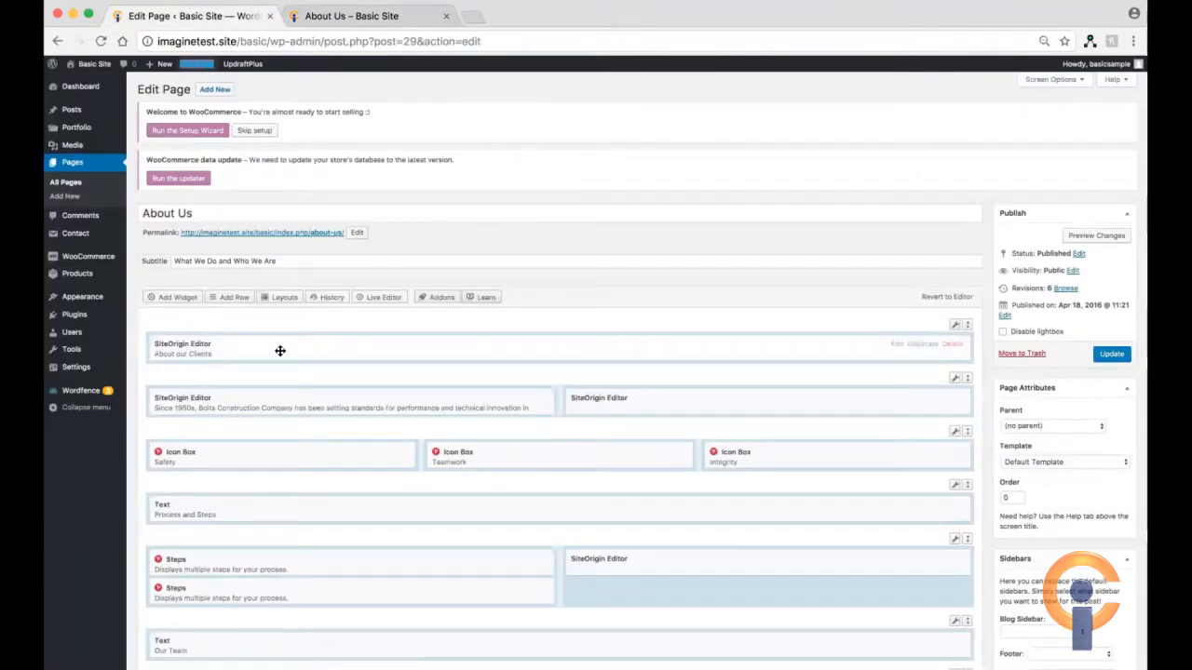
pyautogui.scroll(-1, 270, 361)
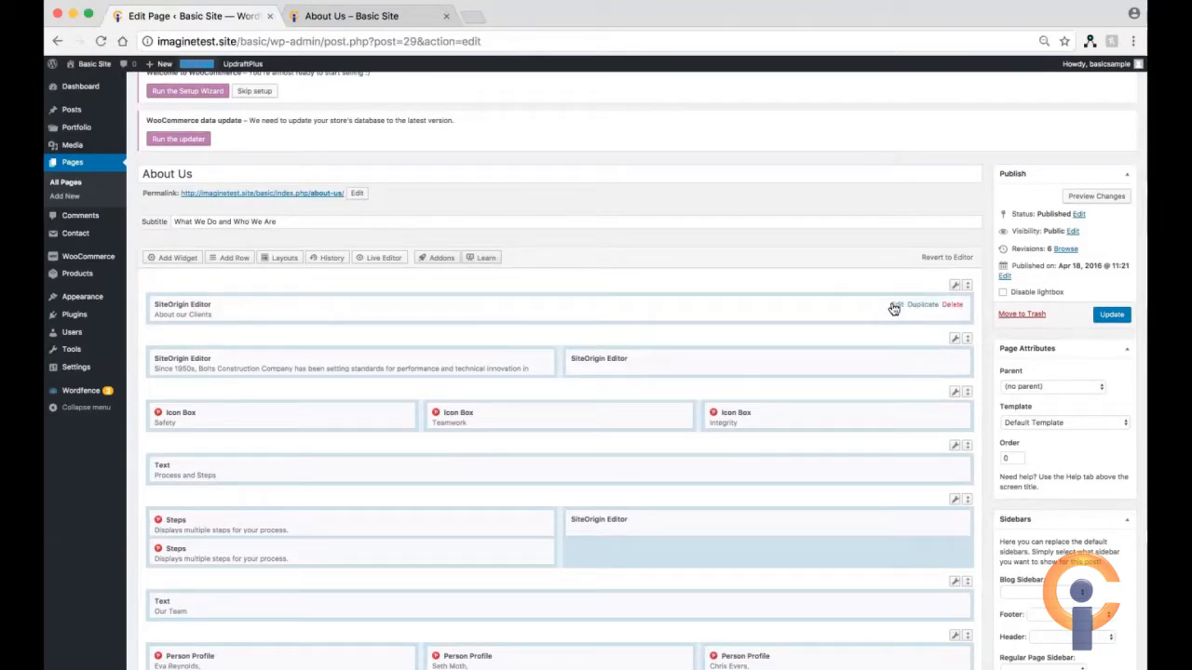
pyautogui.click(895, 305)
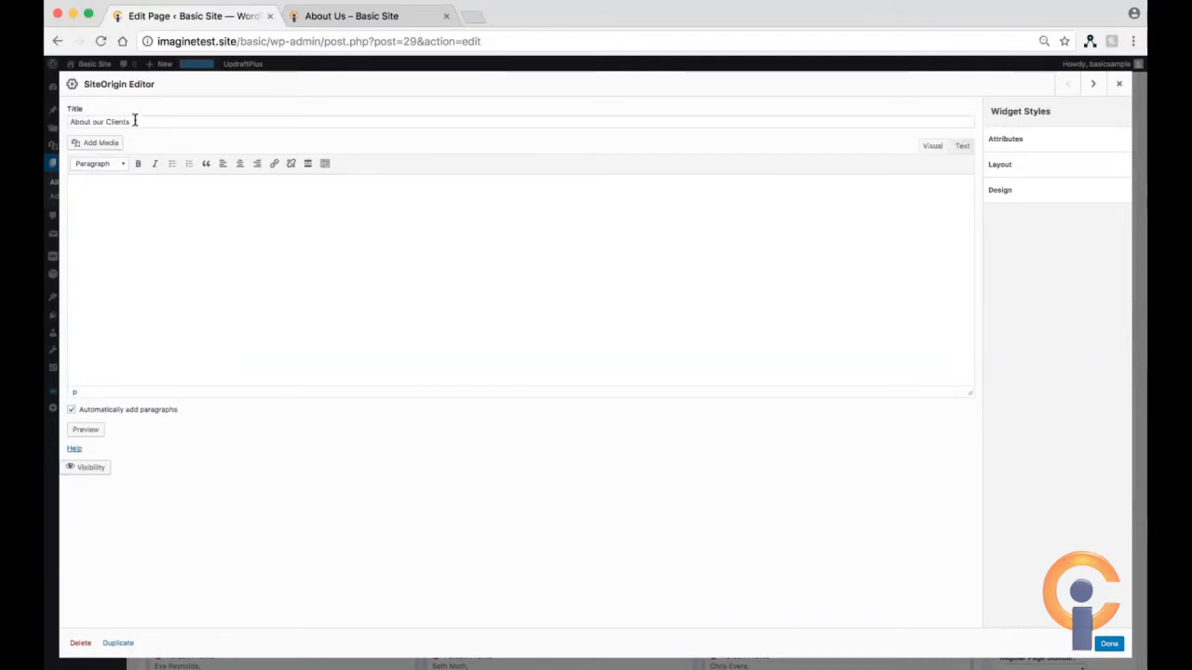
pyautogui.click(329, 21)
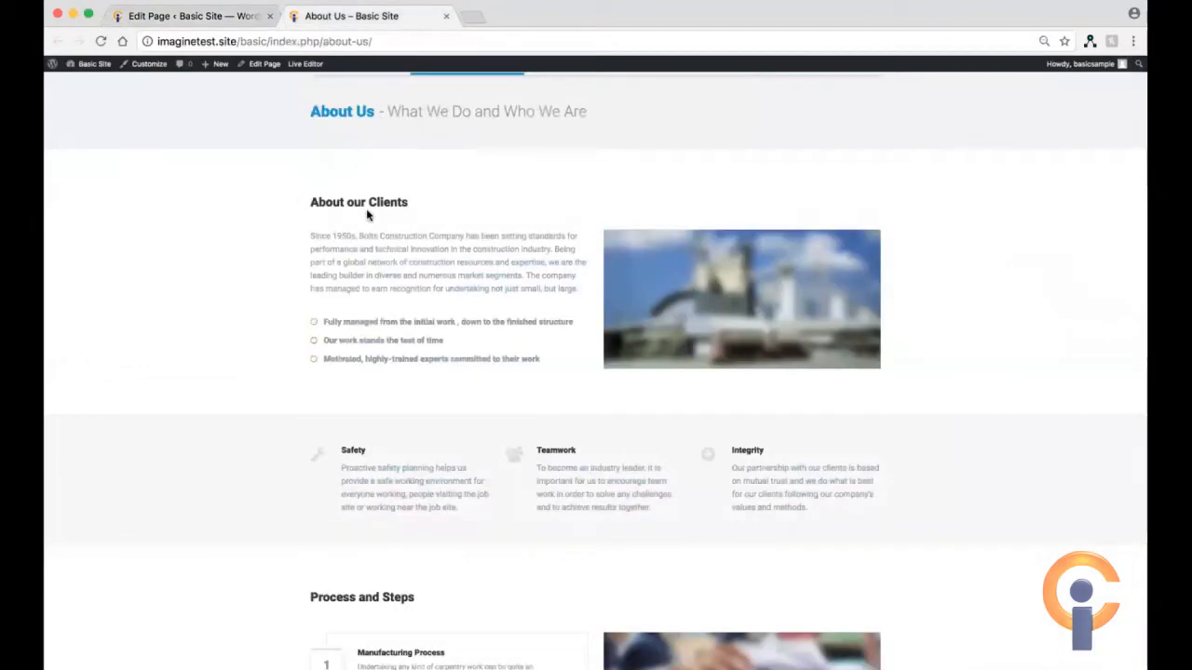
pyautogui.moveTo(306, 203); pyautogui.dragTo(679, 203)
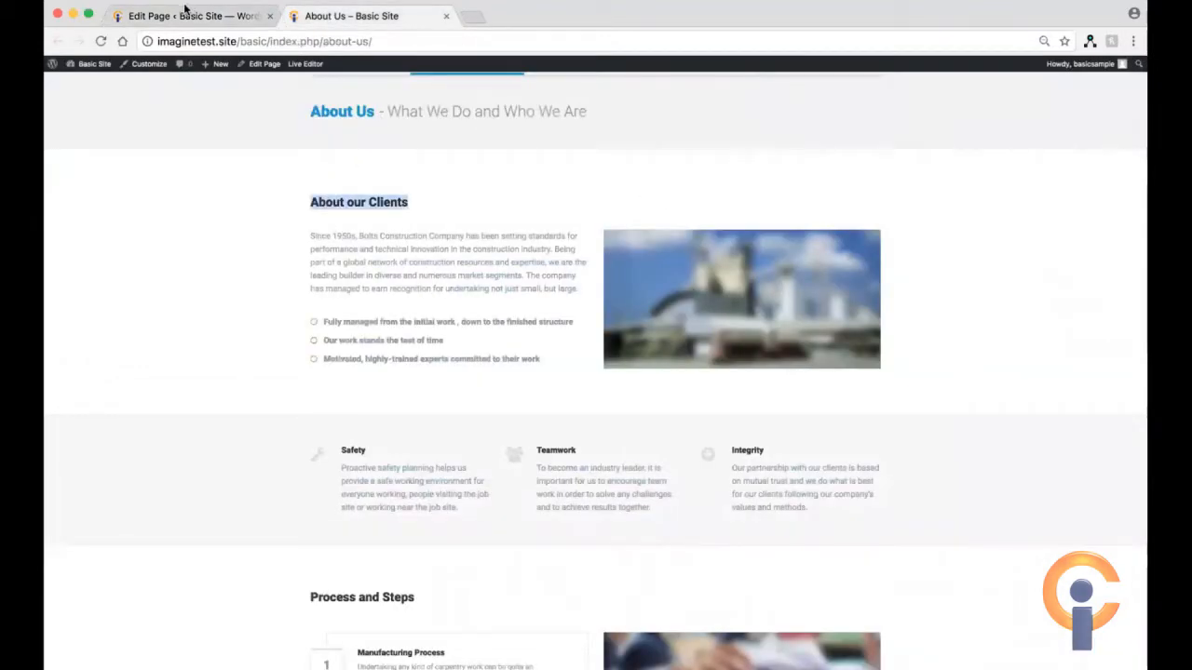
pyautogui.click(186, 11)
pyautogui.doubleClick(118, 122)
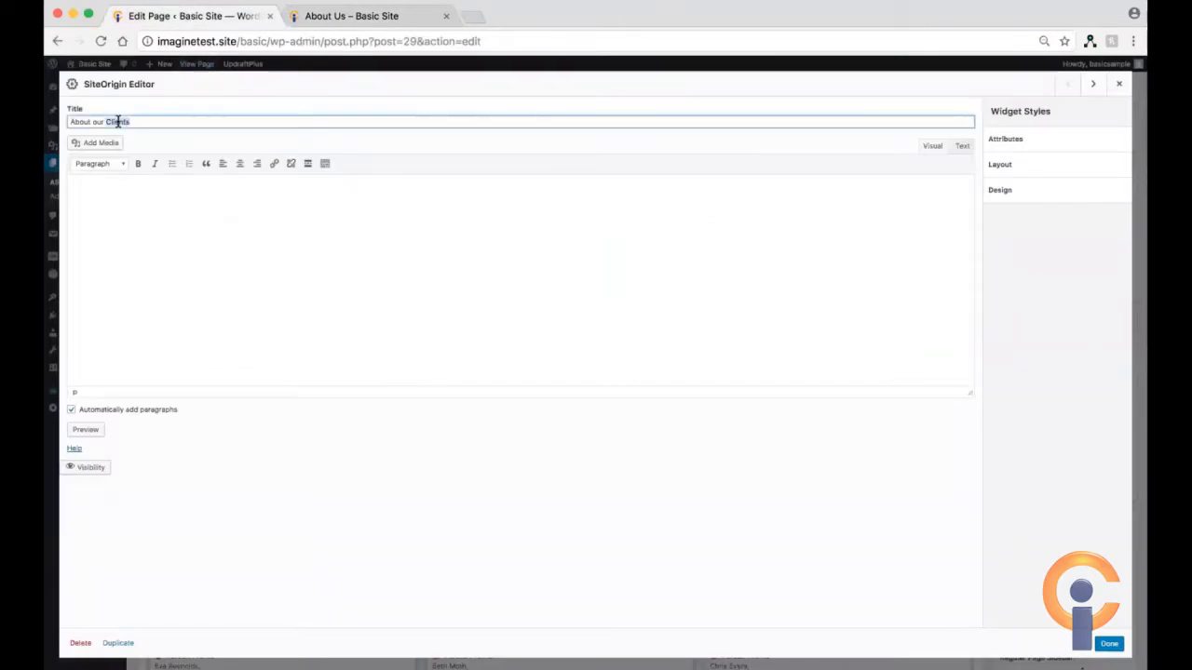
pyautogui.write('Company')
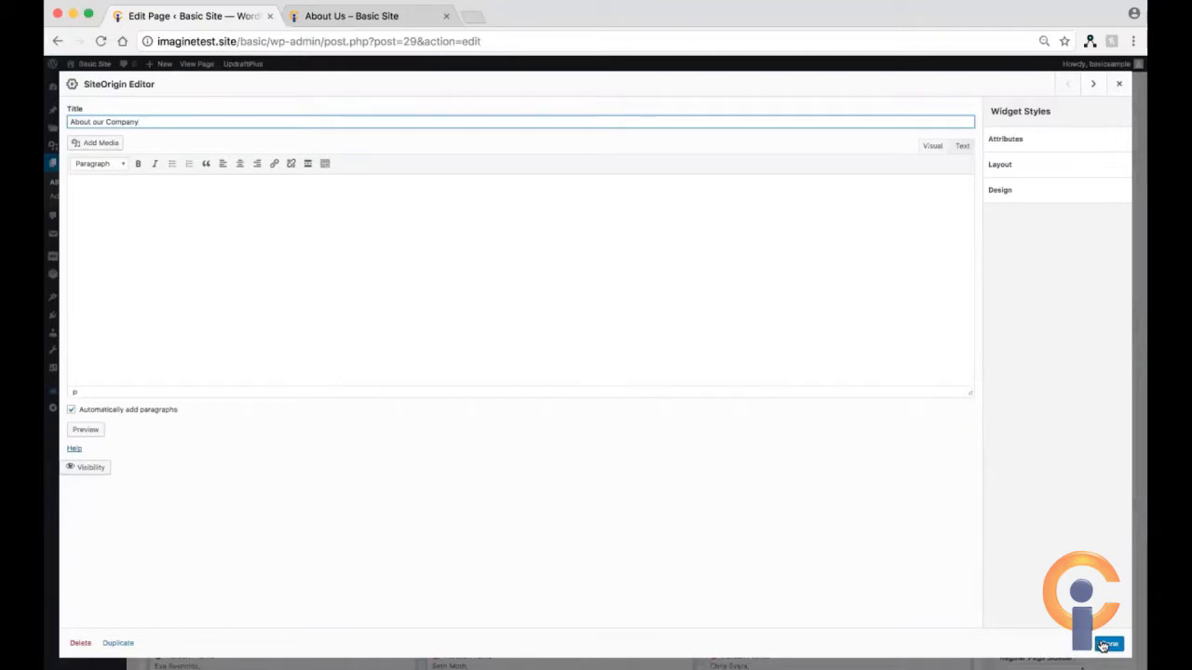
pyautogui.click(1107, 645)
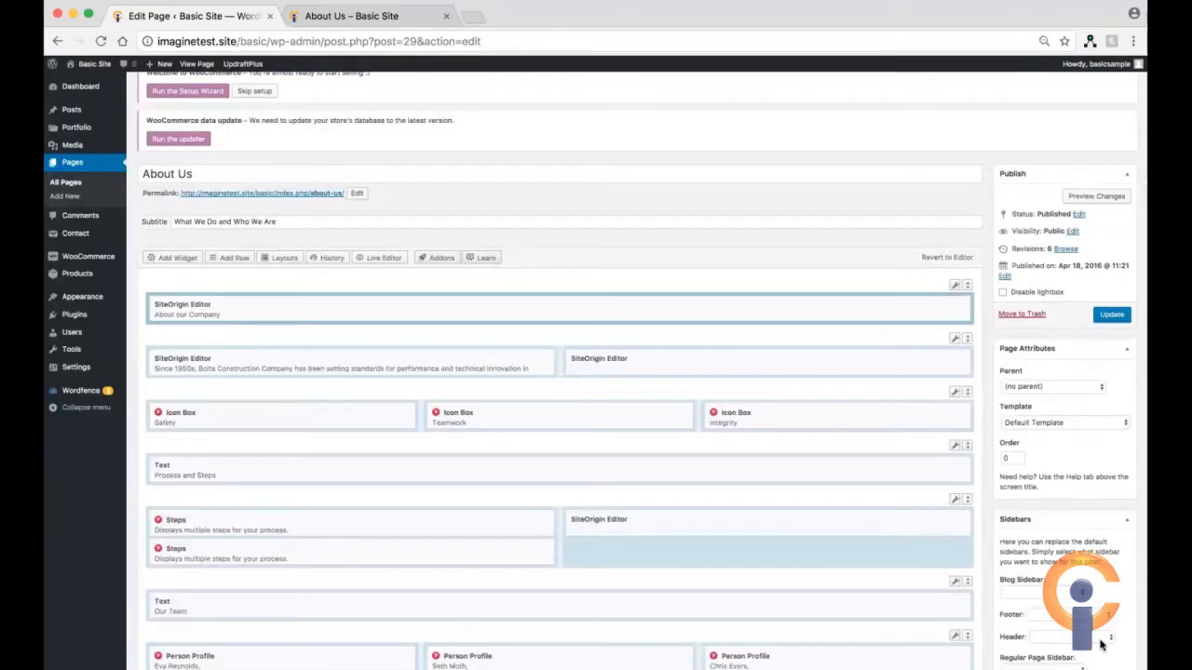
# Step: Preview the About Us page changes and compare the previewed sections with the widgets in the page builder
pyautogui.click(1083, 196)
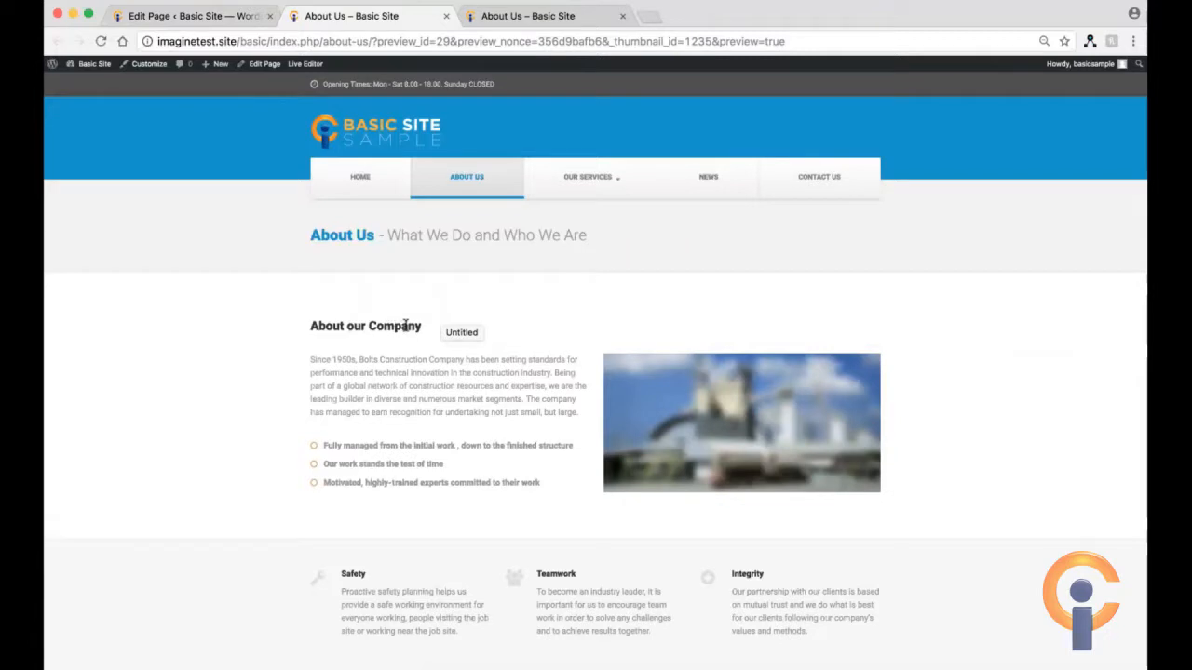
pyautogui.click(216, 17)
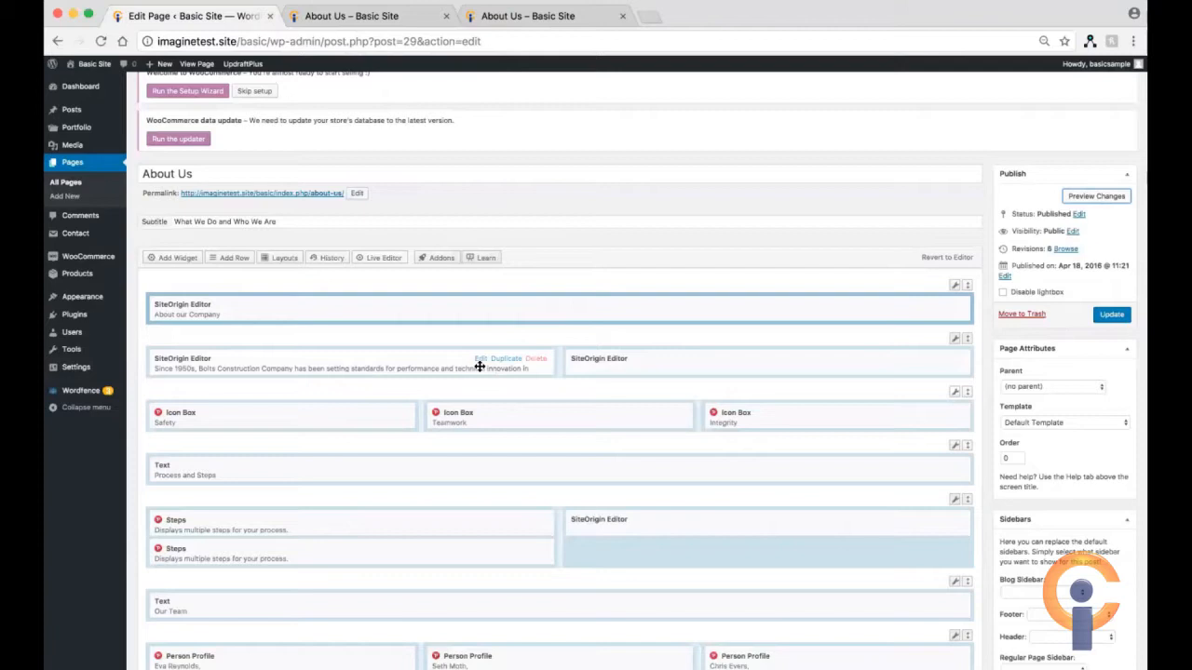
pyautogui.click(406, 17)
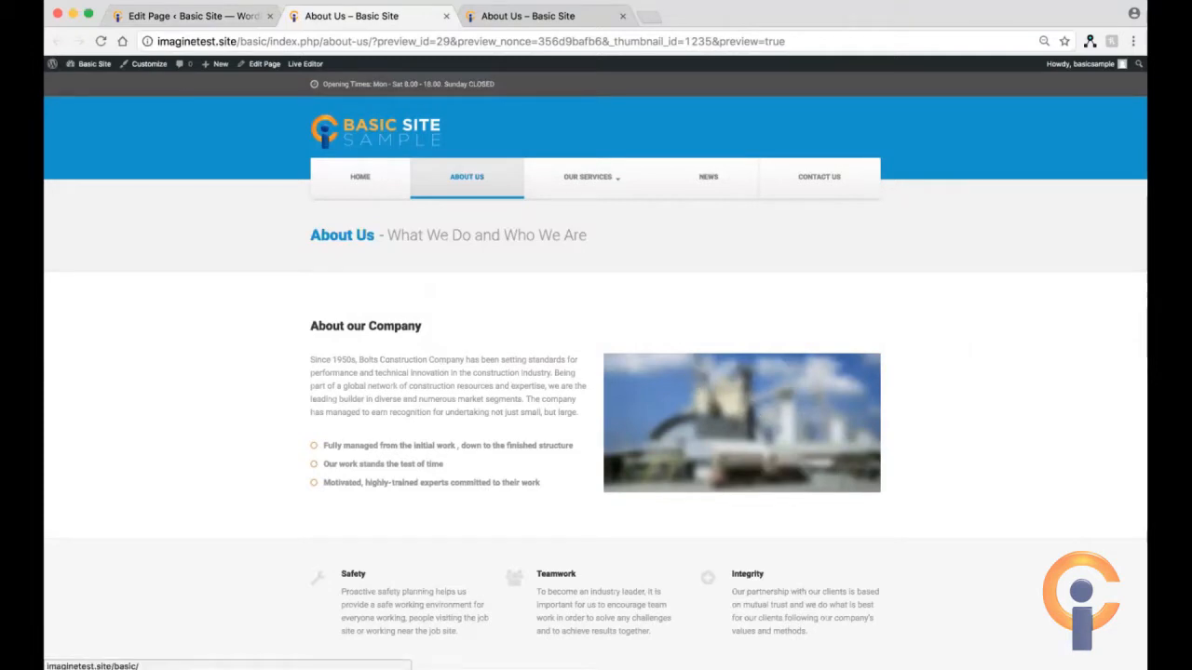
pyautogui.click(205, 17)
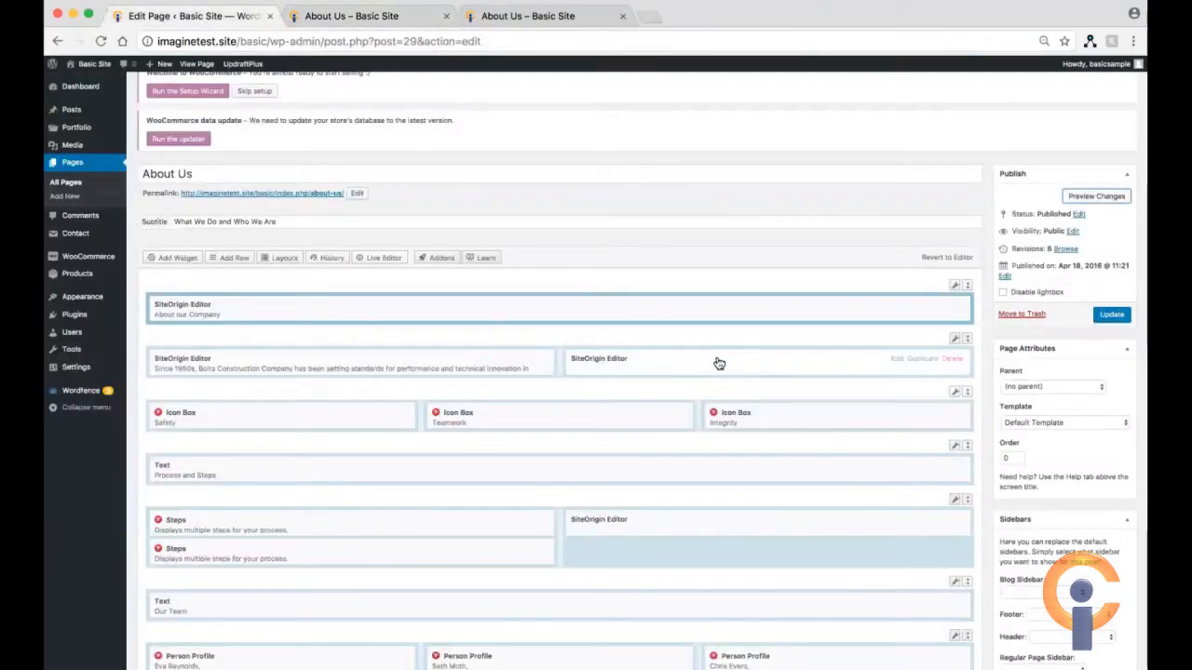
# Step: Swap the image and company text widgets in the About Us page's second row and preview the changes
pyautogui.moveTo(718, 362); pyautogui.dragTo(495, 360)
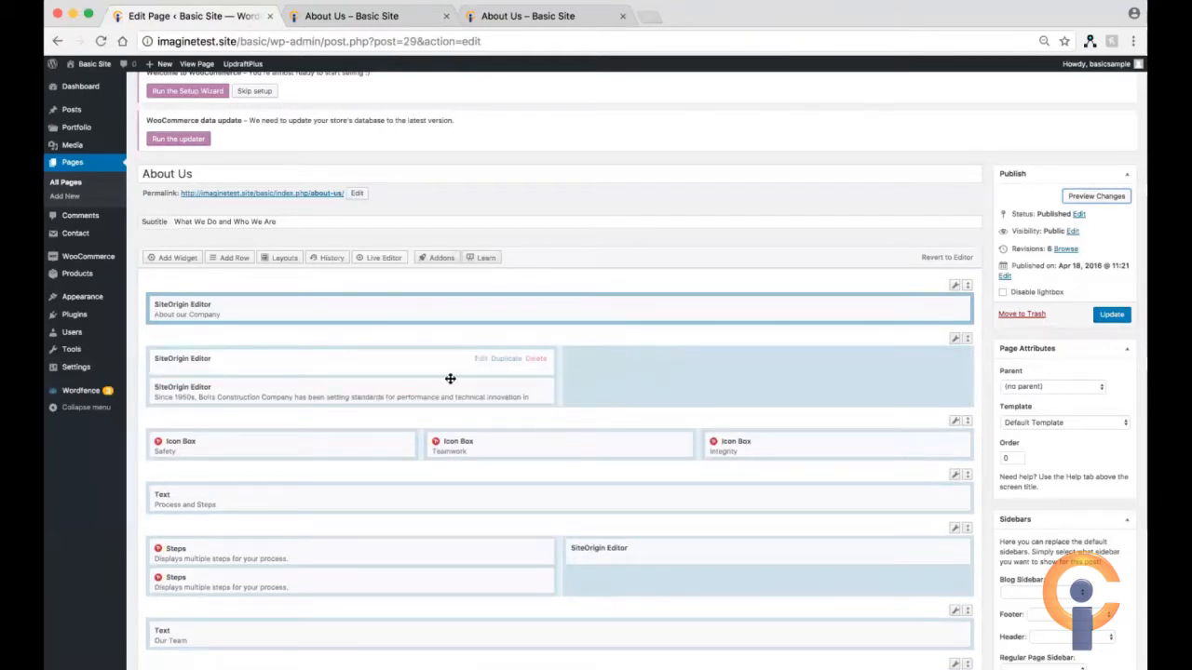
pyautogui.moveTo(432, 394); pyautogui.dragTo(679, 368)
pyautogui.click(1096, 196)
pyautogui.click(366, 18)
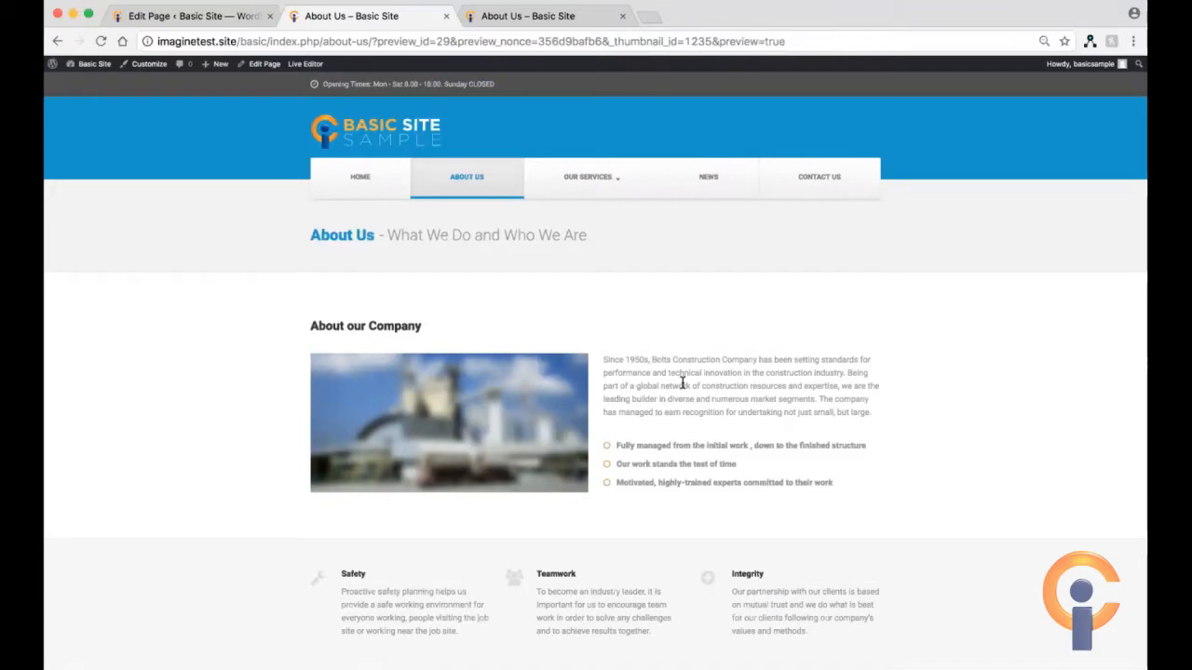
pyautogui.scroll(-4, 683, 382)
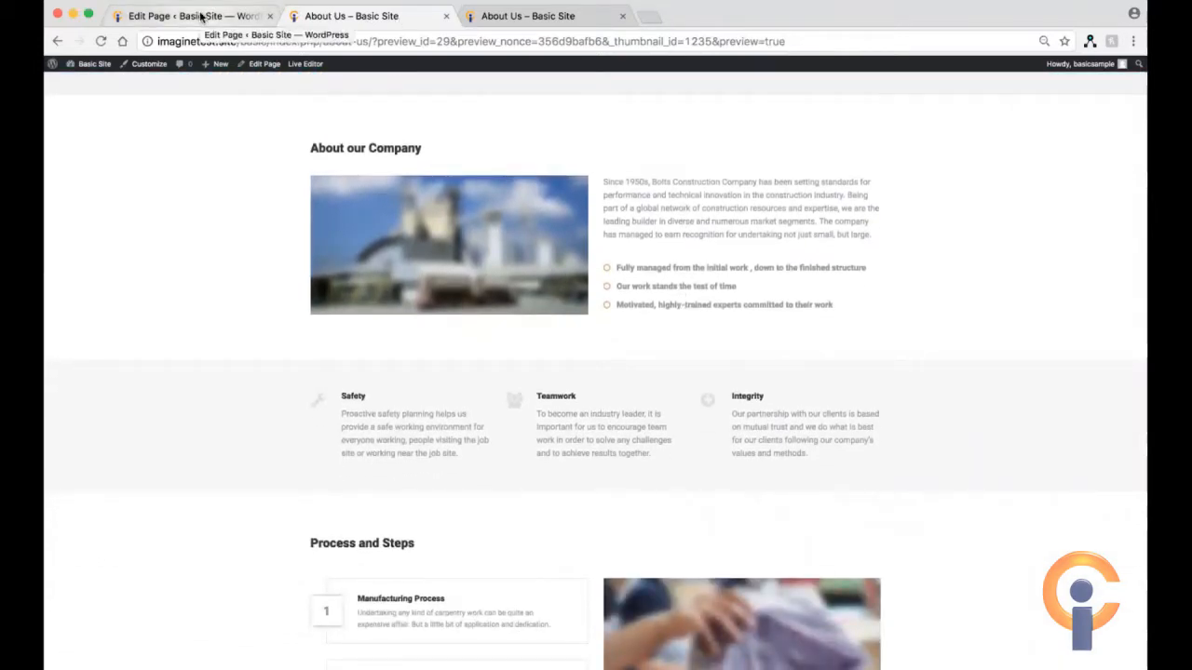
# Step: Return to the page editor, open the "Process and Steps" text widget to view its settings, and close it without editing
pyautogui.click(200, 17)
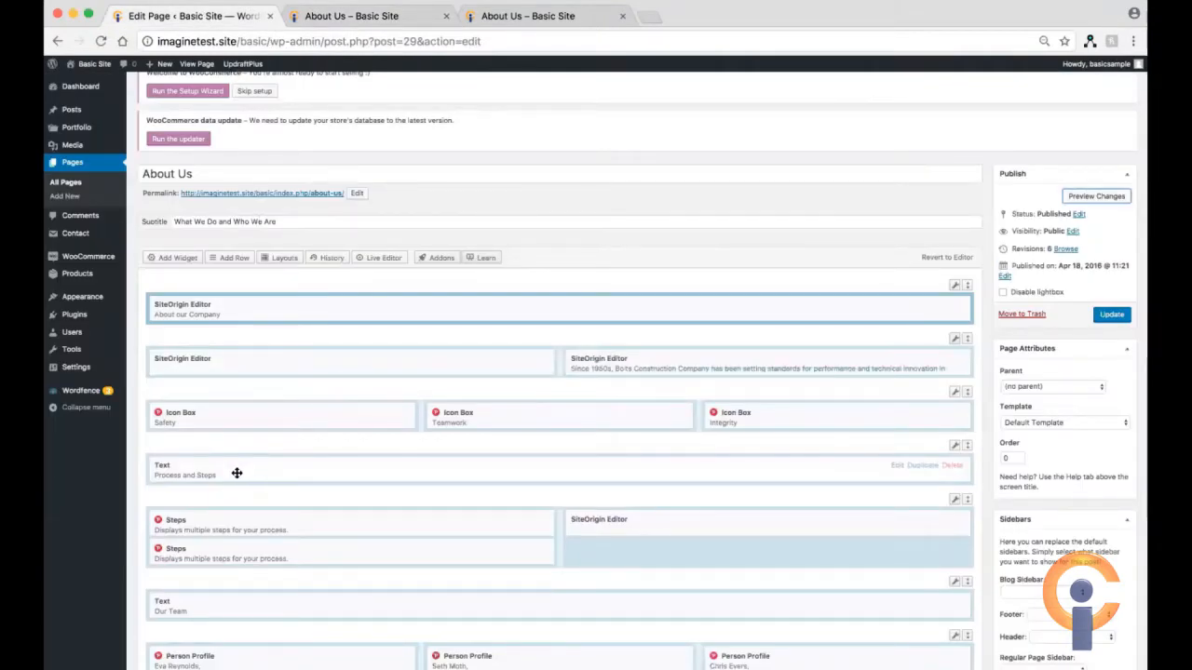
pyautogui.click(897, 466)
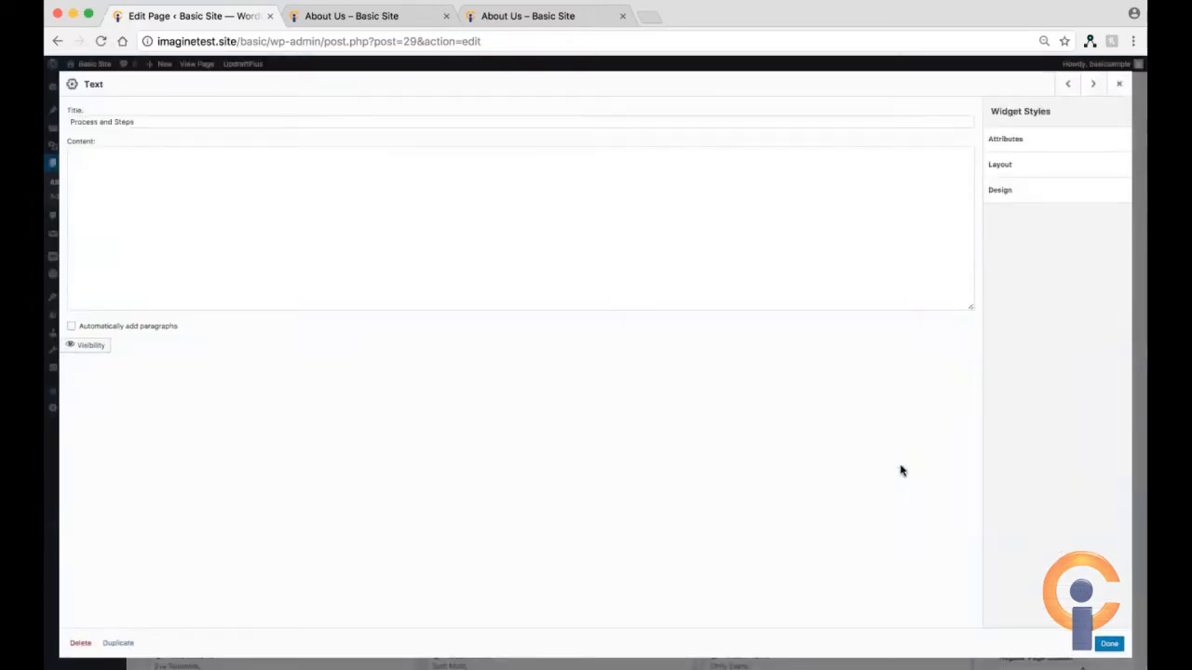
pyautogui.click(1119, 86)
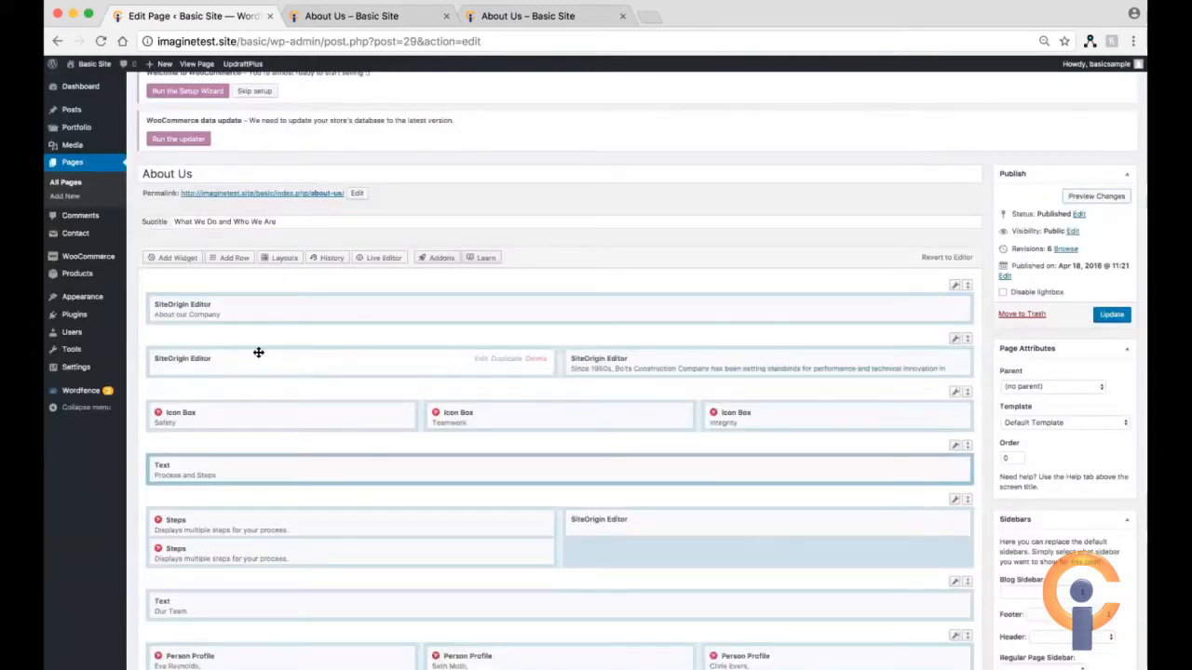
# Step: Make the first sentence of the company text widget ("Since 1950s...construction industry.") bold and finish editing the widget
pyautogui.click(903, 360)
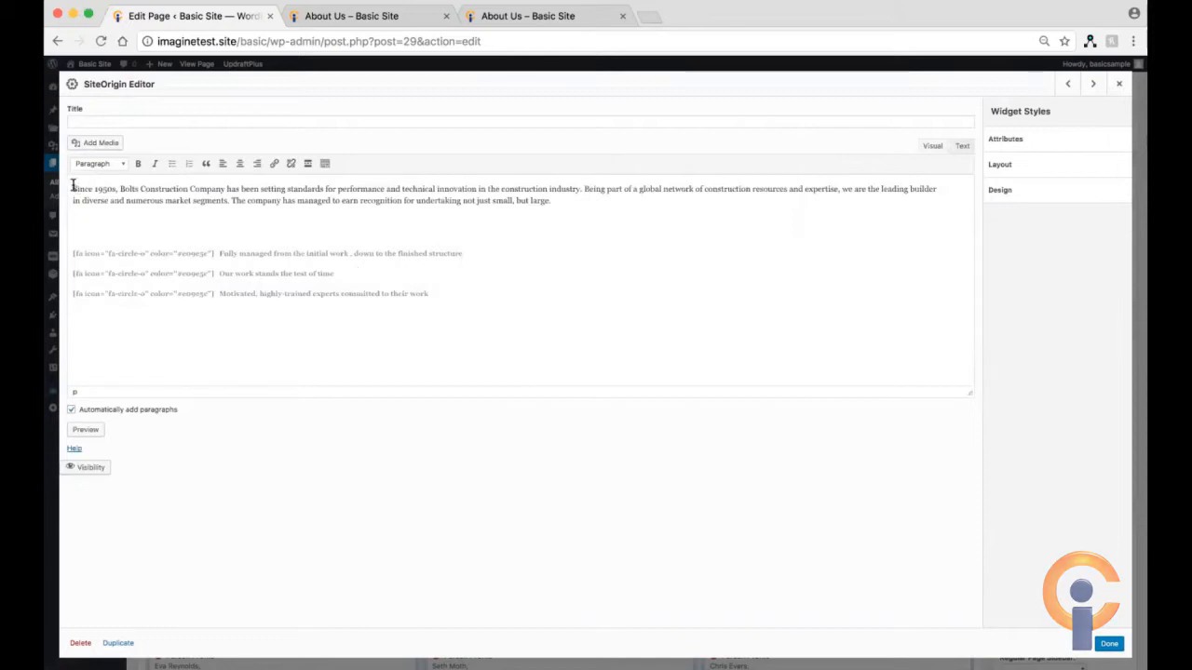
pyautogui.moveTo(73, 186); pyautogui.dragTo(502, 184)
pyautogui.click(575, 184)
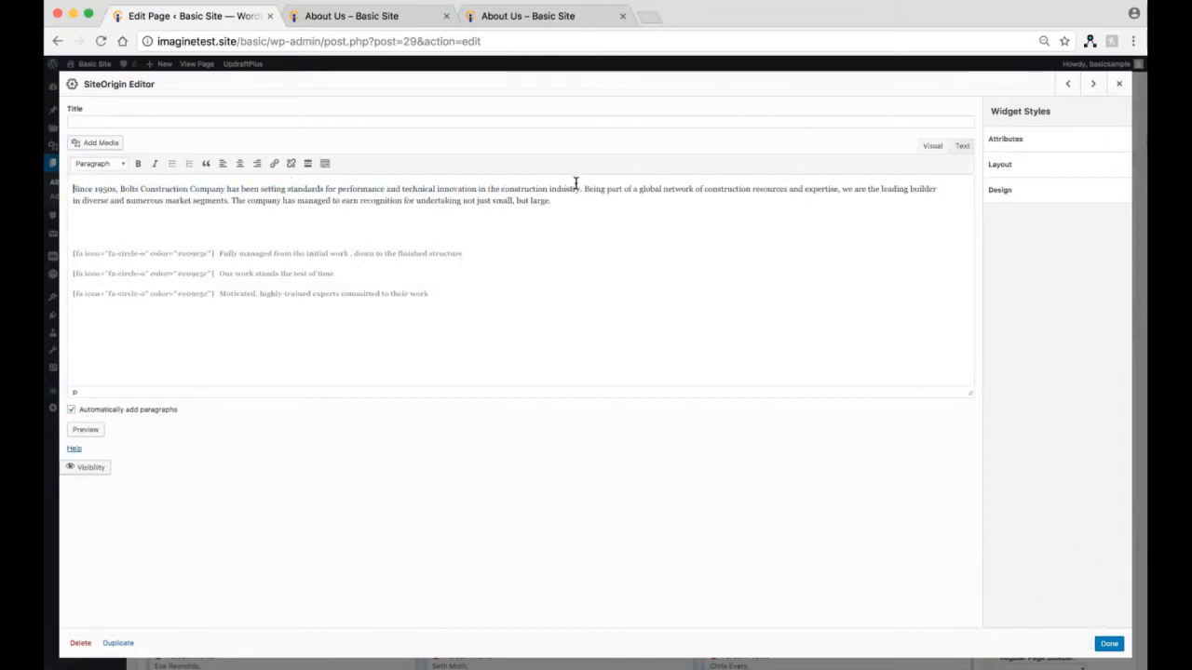
pyautogui.keyDown('shift'); pyautogui.click(581, 187); pyautogui.keyUp('shift')
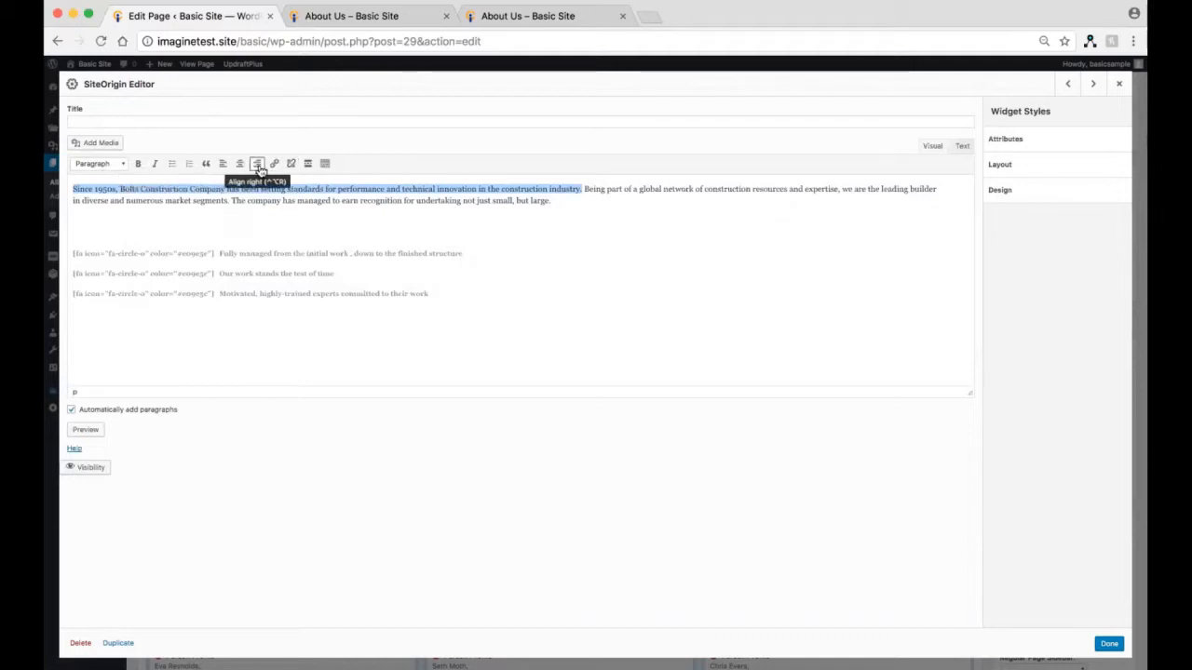
pyautogui.click(139, 164)
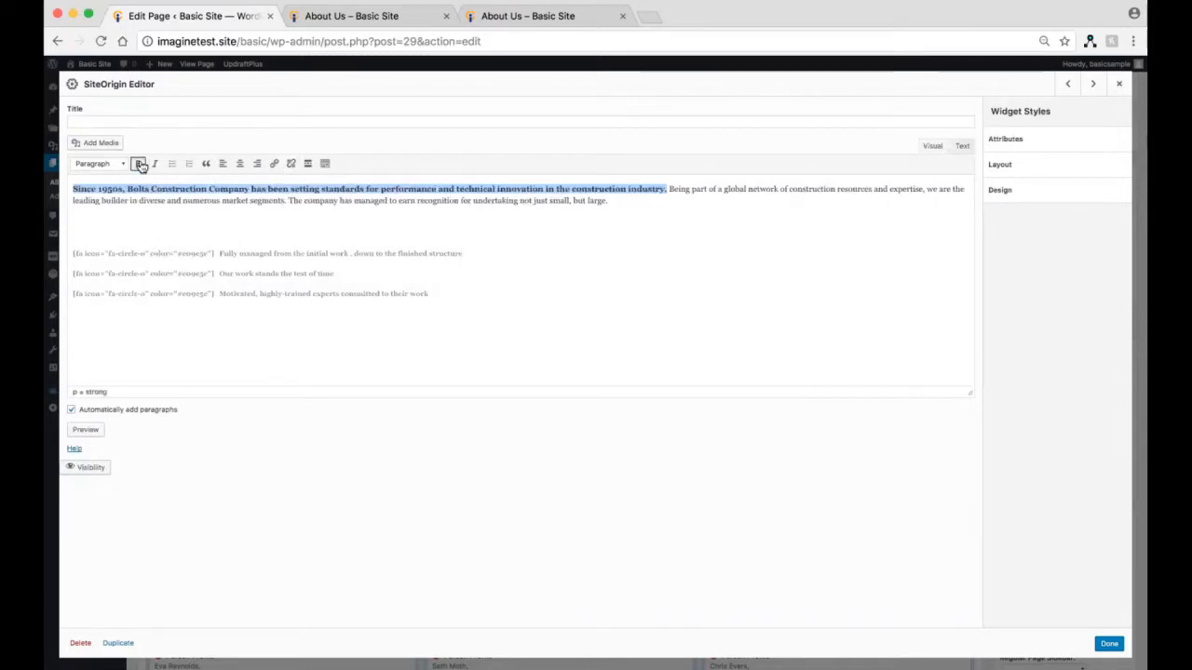
pyautogui.click(1106, 643)
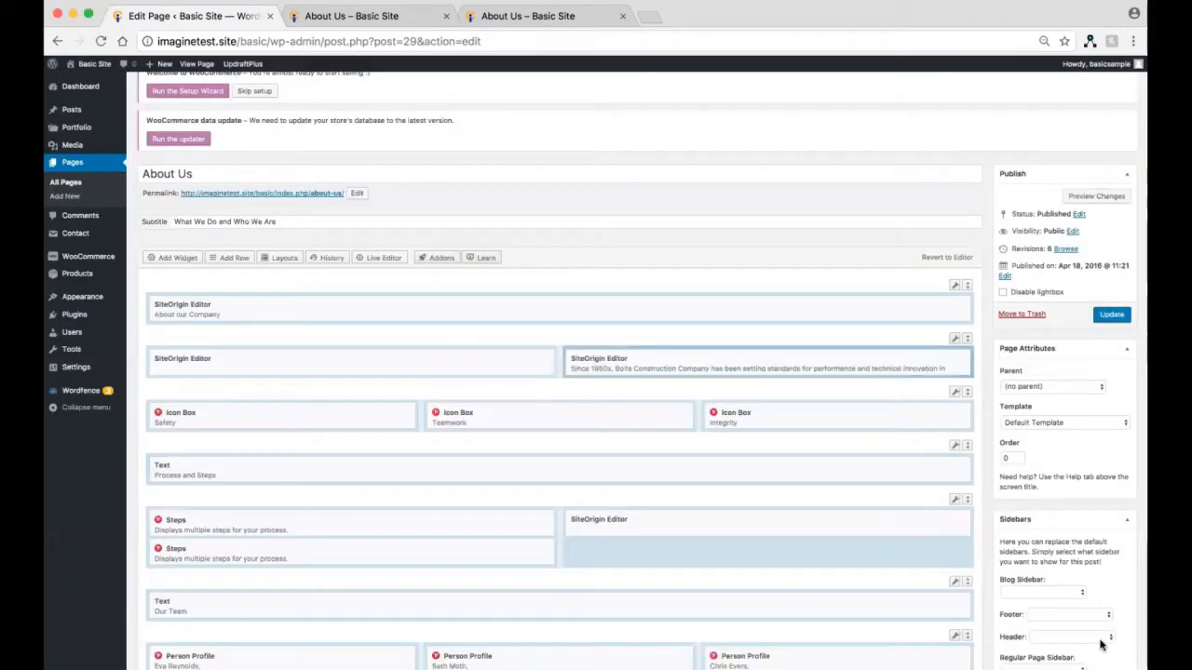
# Step: Preview the About Us page changes and check the formatting of the company text's first sentence
pyautogui.click(1090, 197)
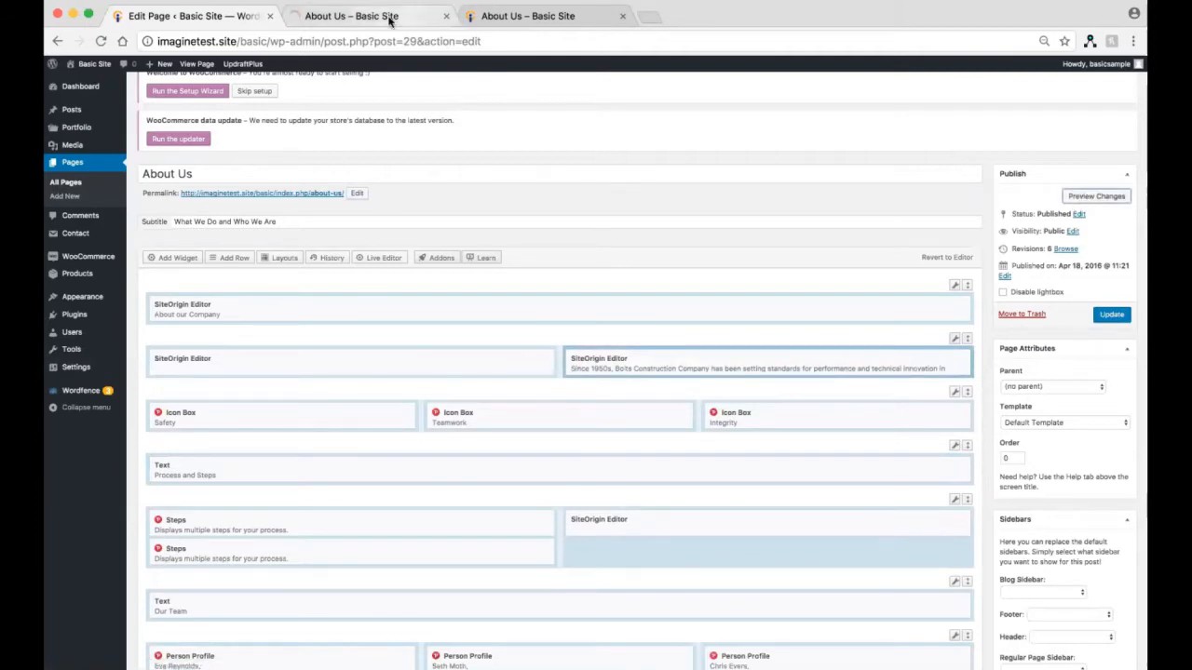
pyautogui.click(391, 18)
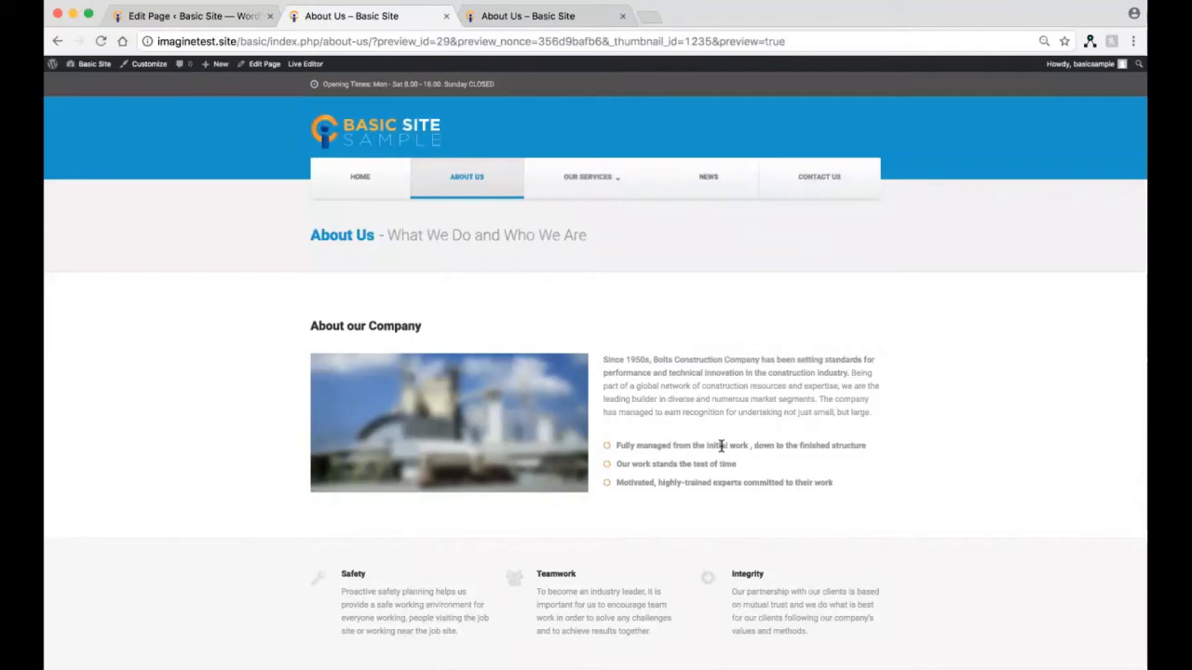
pyautogui.moveTo(606, 359); pyautogui.dragTo(847, 368)
pyautogui.click(842, 413)
pyautogui.scroll(-3, 842, 414)
pyautogui.scroll(3, 841, 412)
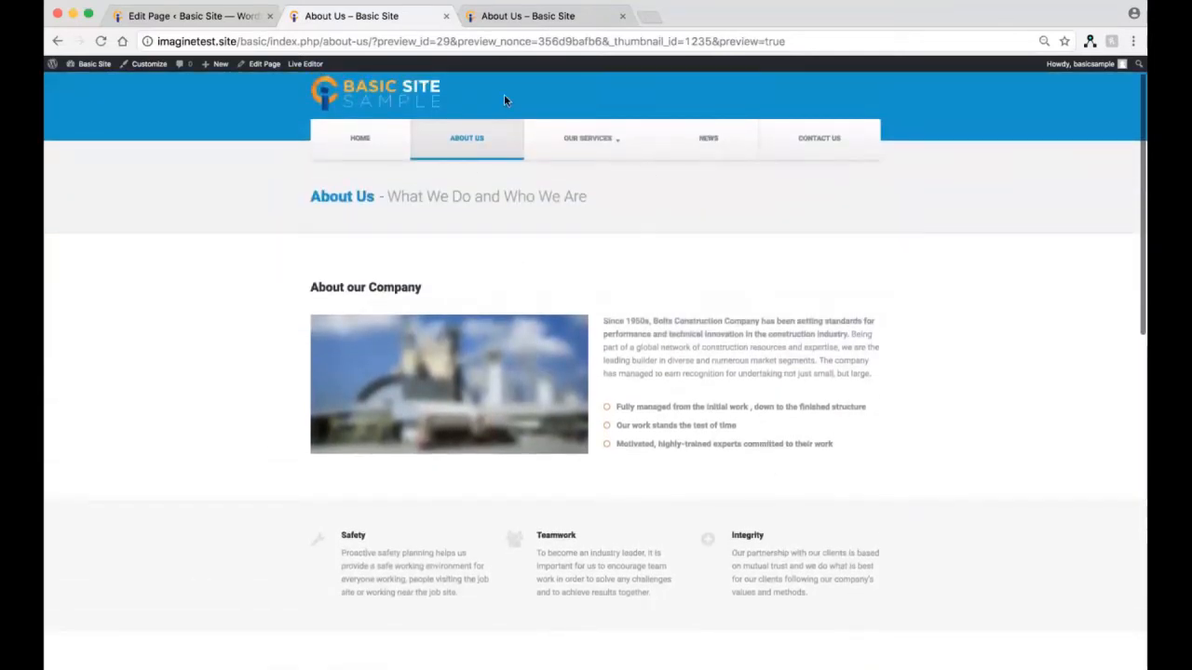
# Step: Return to the About Us page's edit screen and update the page
pyautogui.click(222, 22)
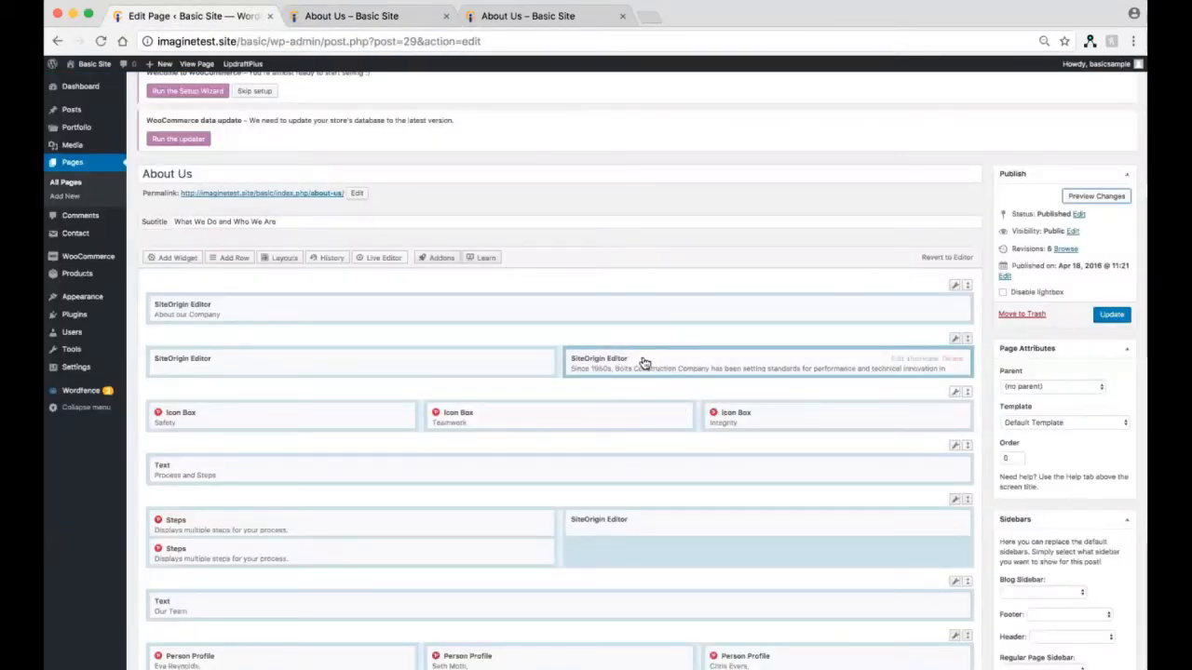
pyautogui.click(1113, 317)
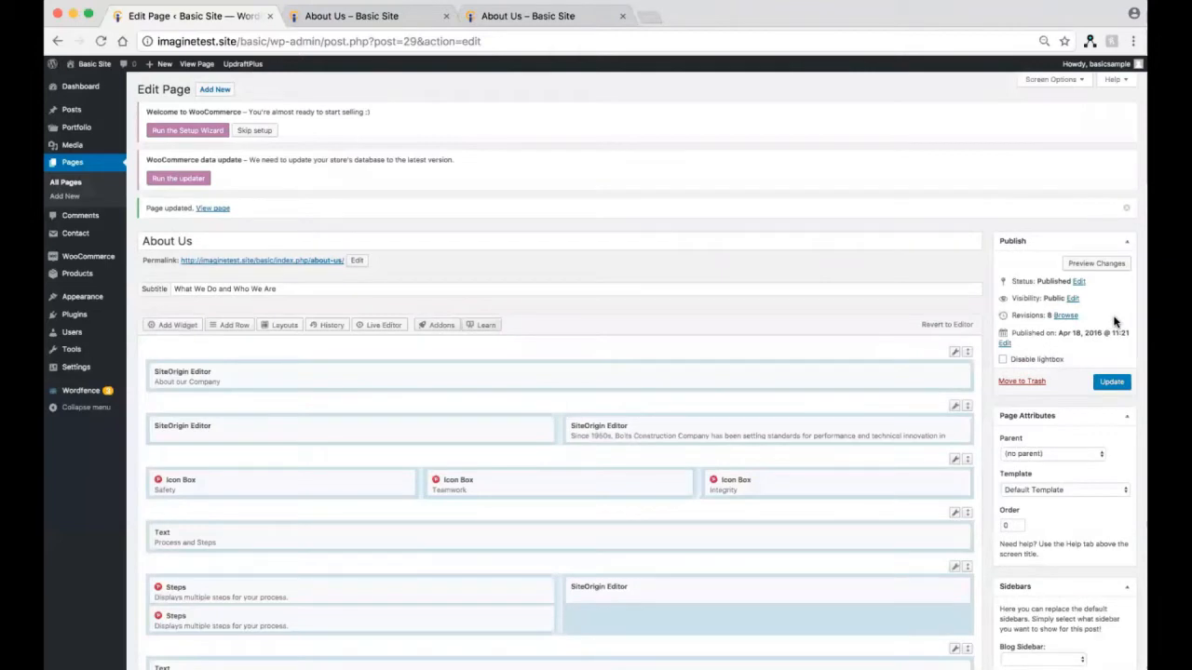
pyautogui.scroll(-8, 1113, 321)
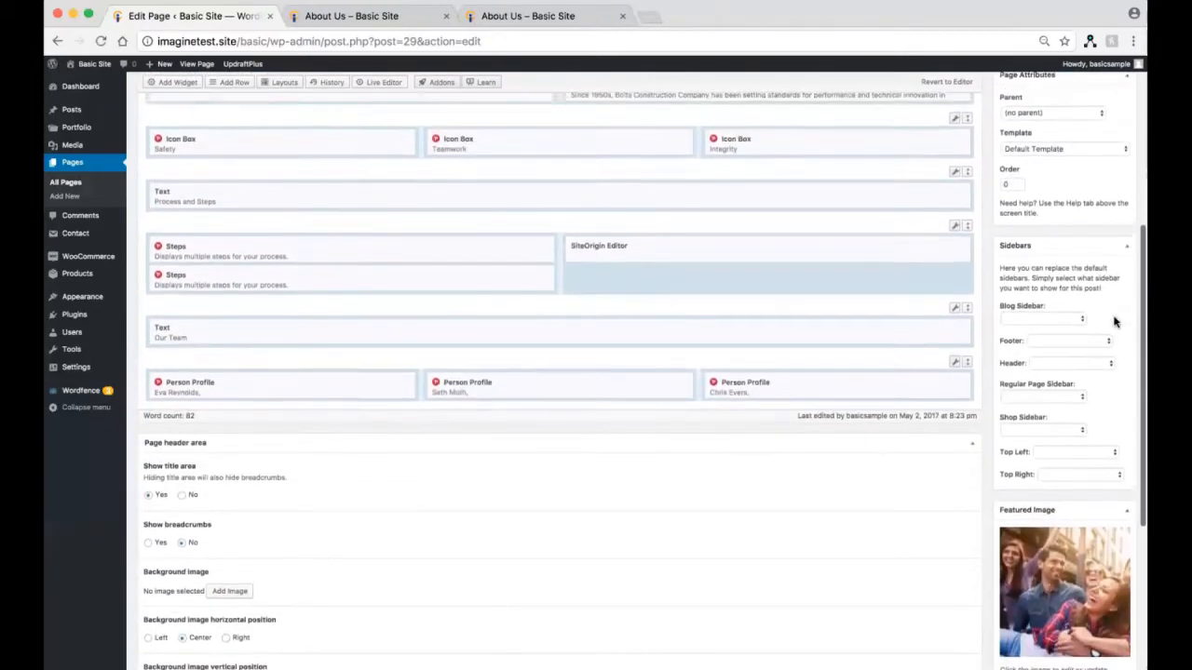
pyautogui.scroll(8, 1114, 321)
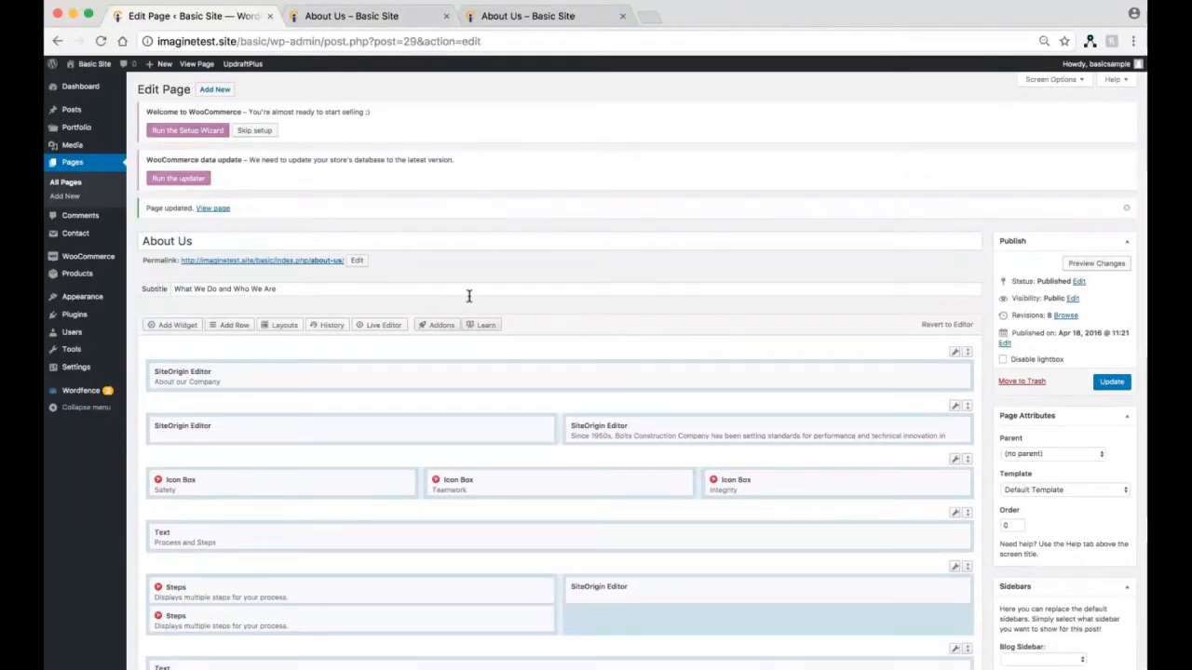
# Step: Reopen the About Us page from the list of pages and open a blank new page from its edit screen
pyautogui.moveTo(72, 115)
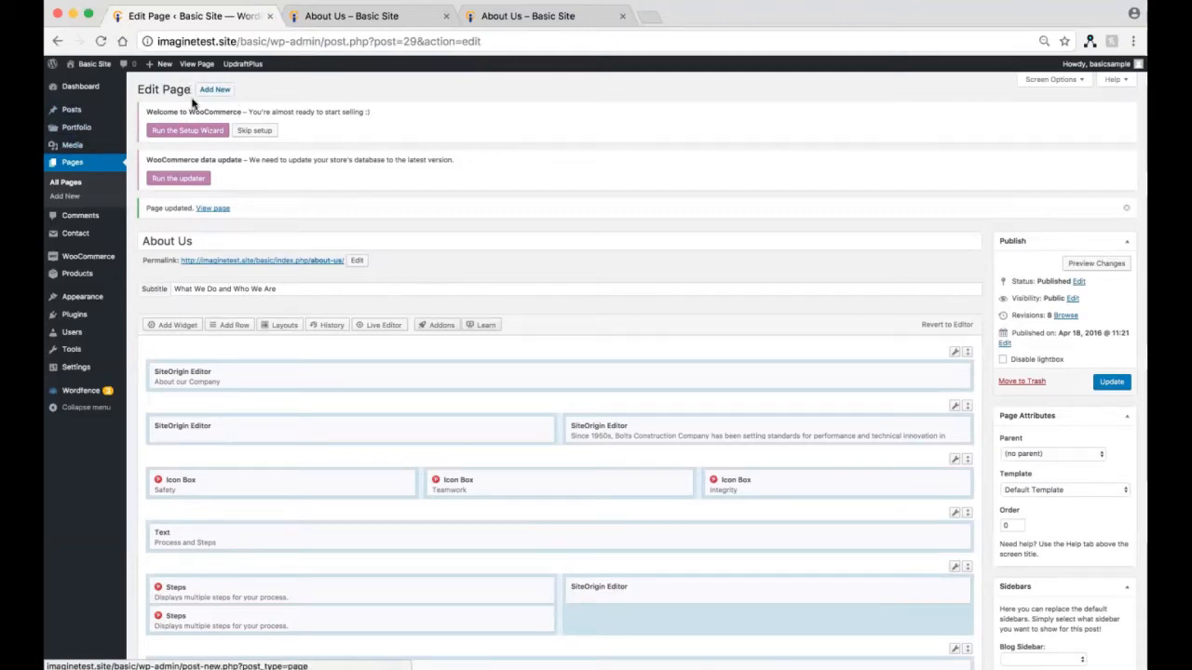
pyautogui.click(71, 168)
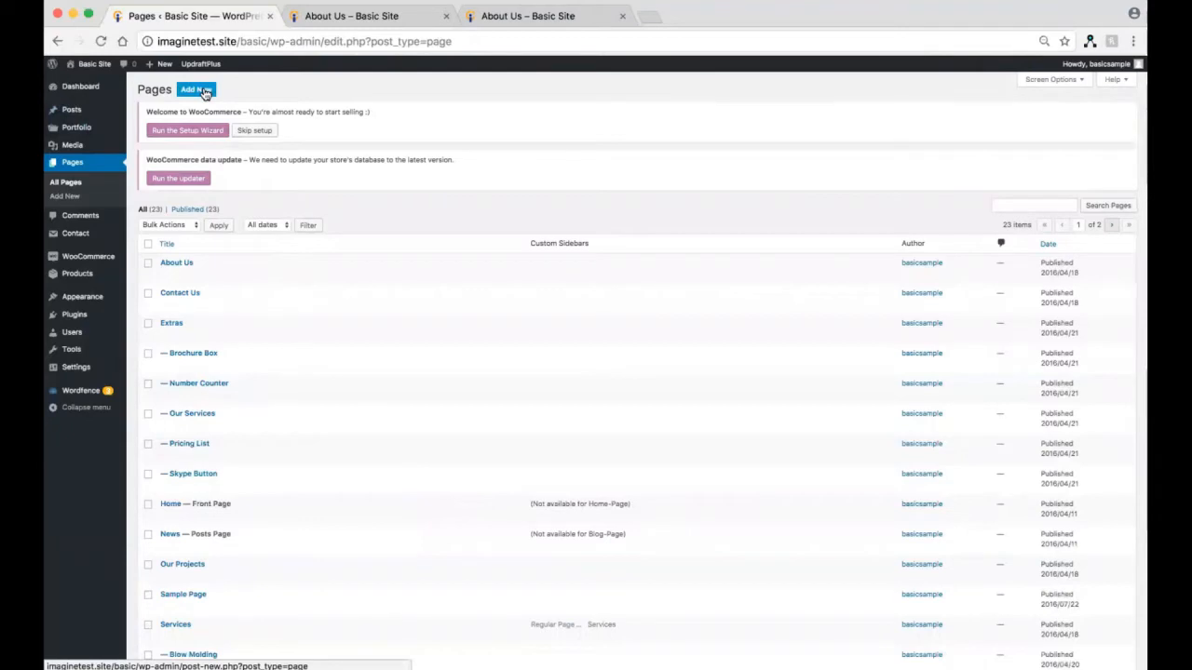
pyautogui.click(178, 264)
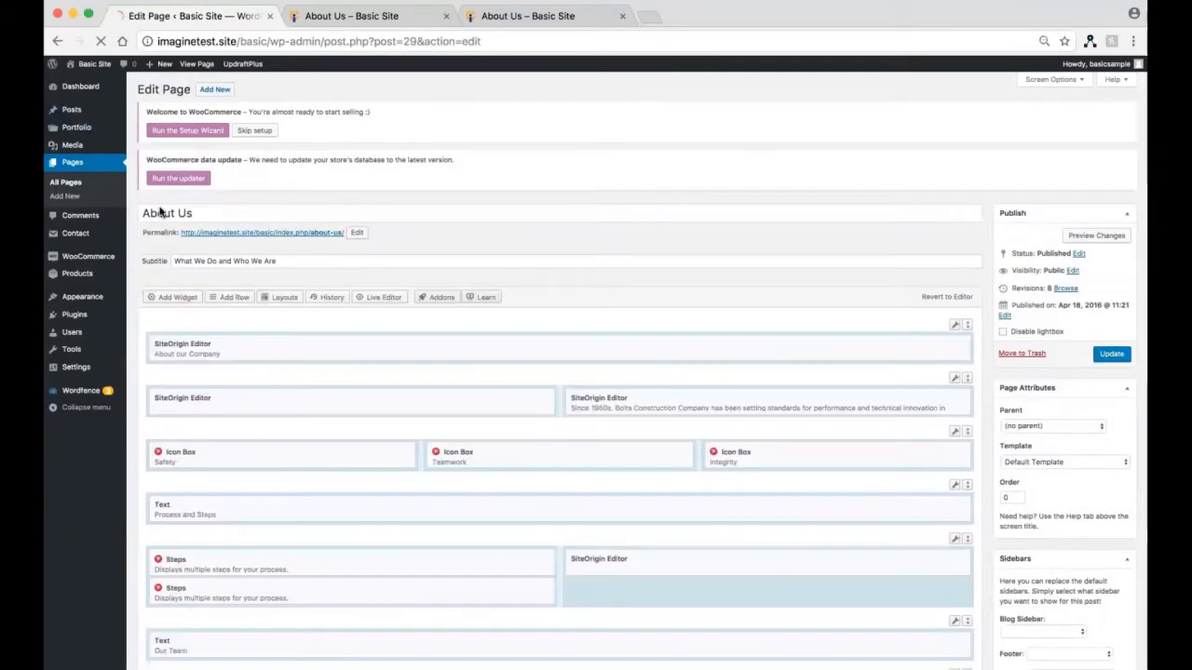
pyautogui.click(215, 94)
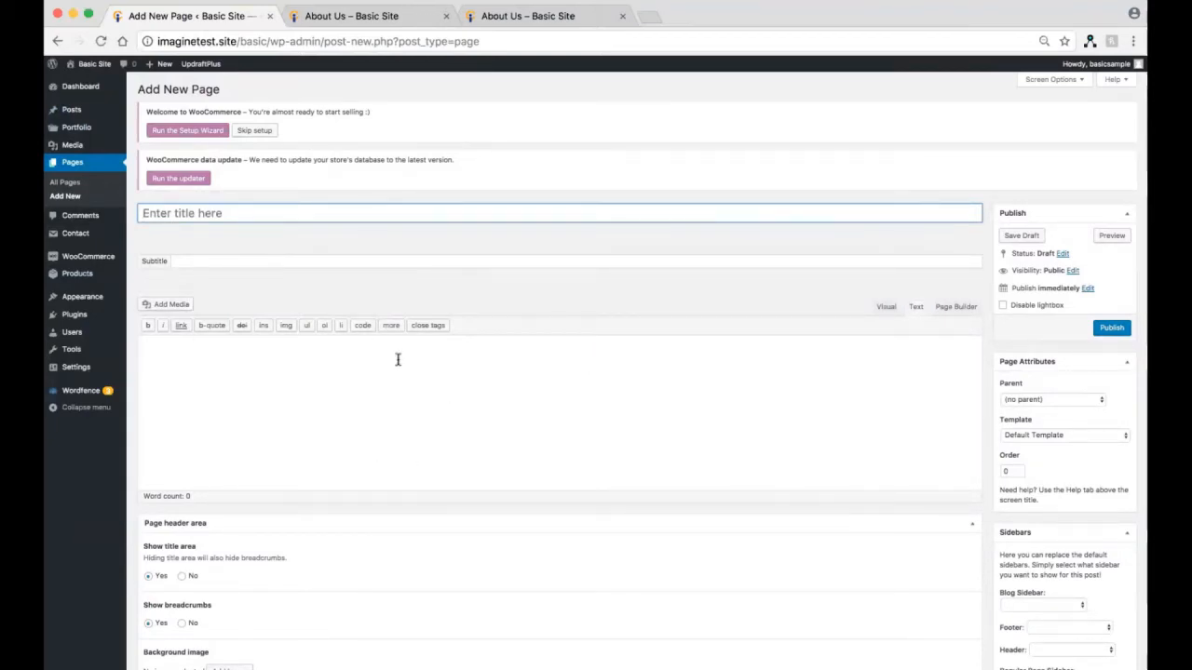
# Step: Open the site's admin dashboard and look through its notices, welcome links, activity and news sections
pyautogui.click(78, 88)
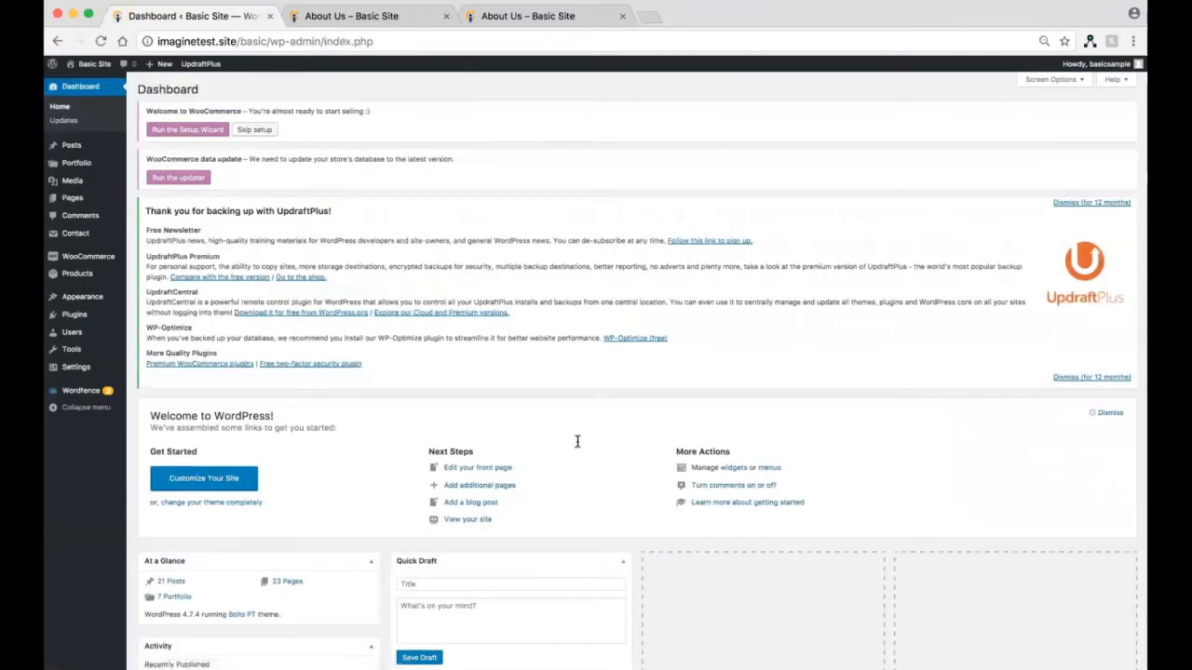
pyautogui.scroll(-2, 578, 441)
pyautogui.scroll(-3, 577, 442)
pyautogui.scroll(6, 577, 441)
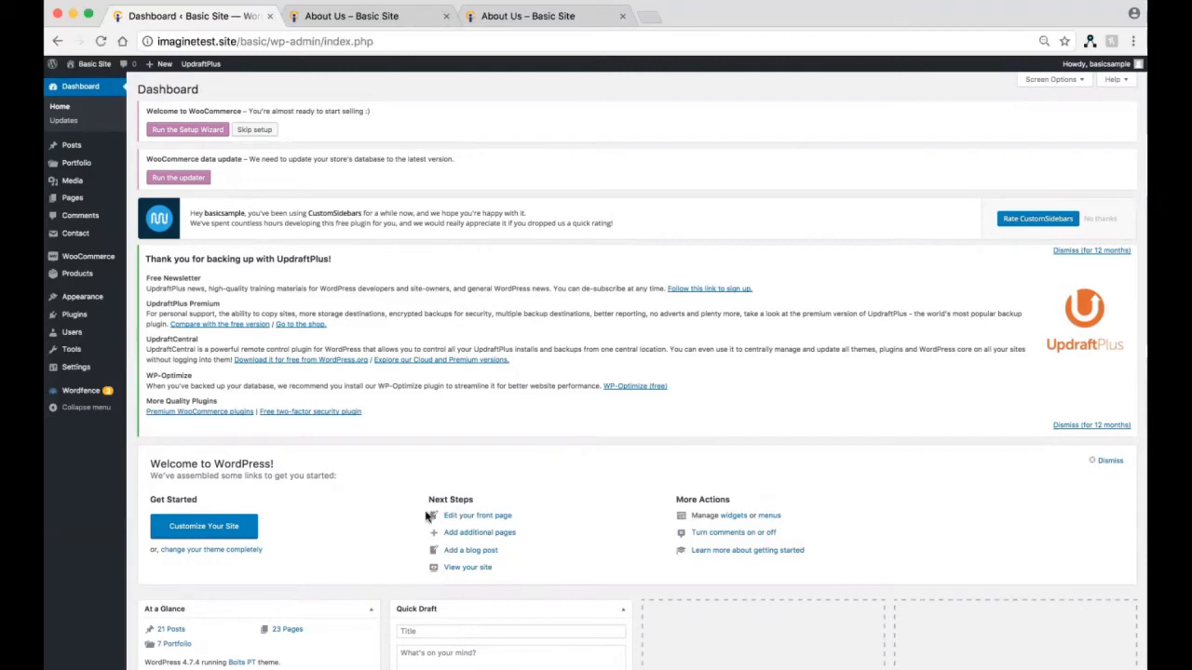
pyautogui.scroll(-5, 451, 445)
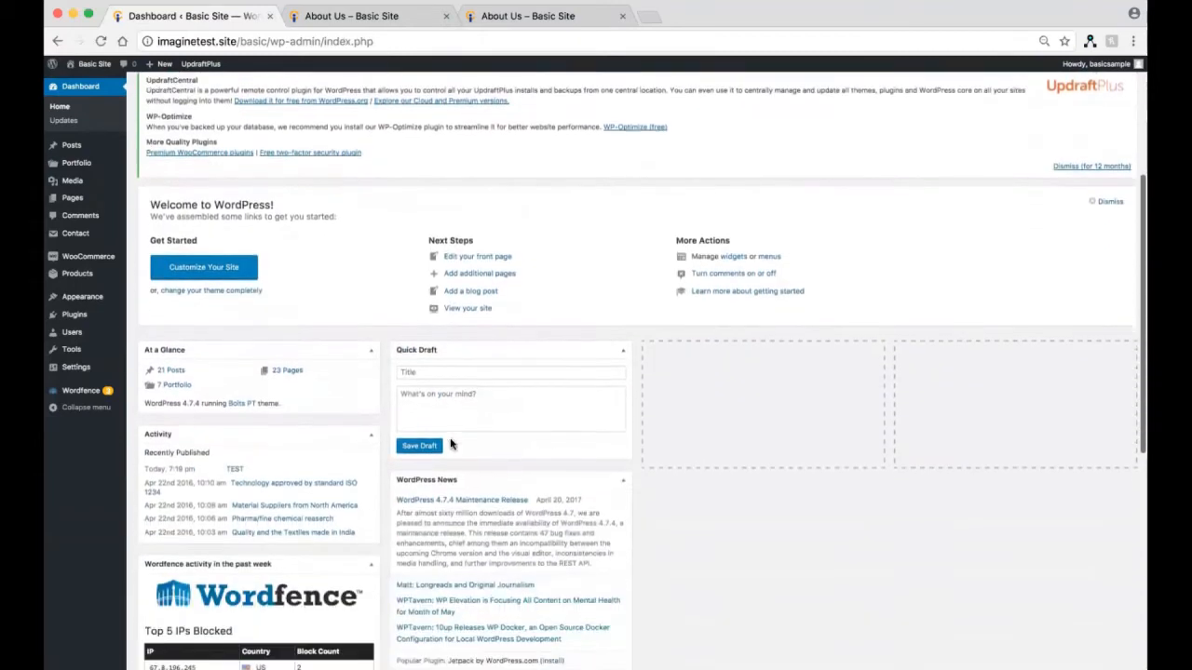
pyautogui.scroll(-2, 450, 445)
pyautogui.scroll(8, 453, 439)
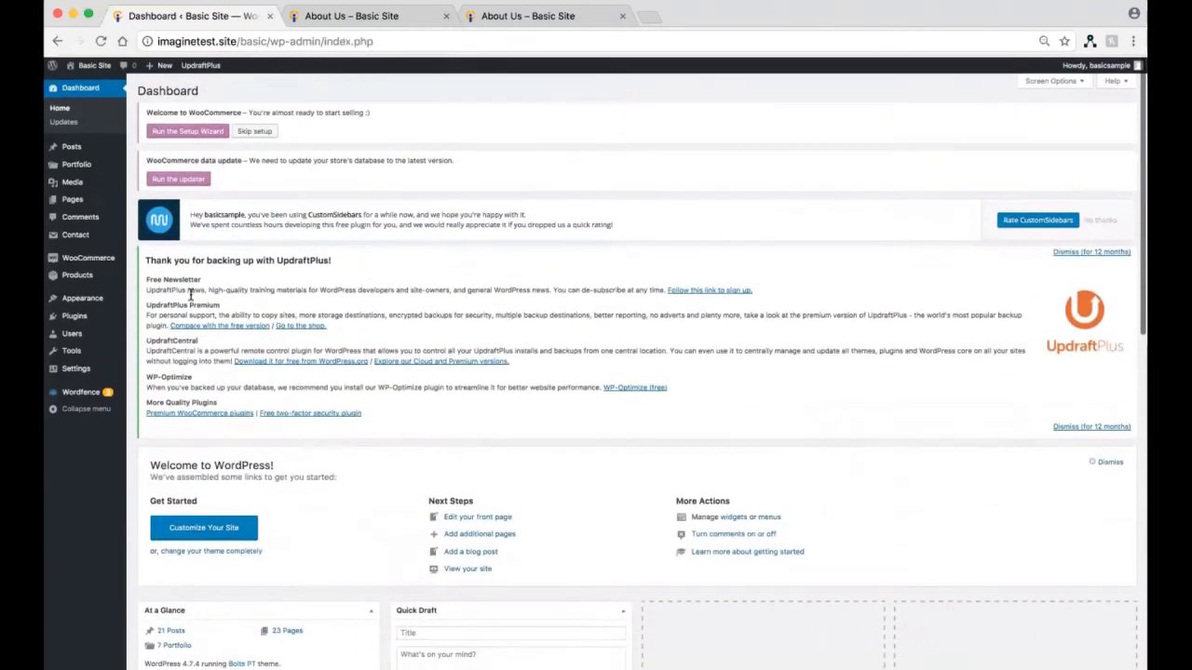
pyautogui.moveTo(75, 391)
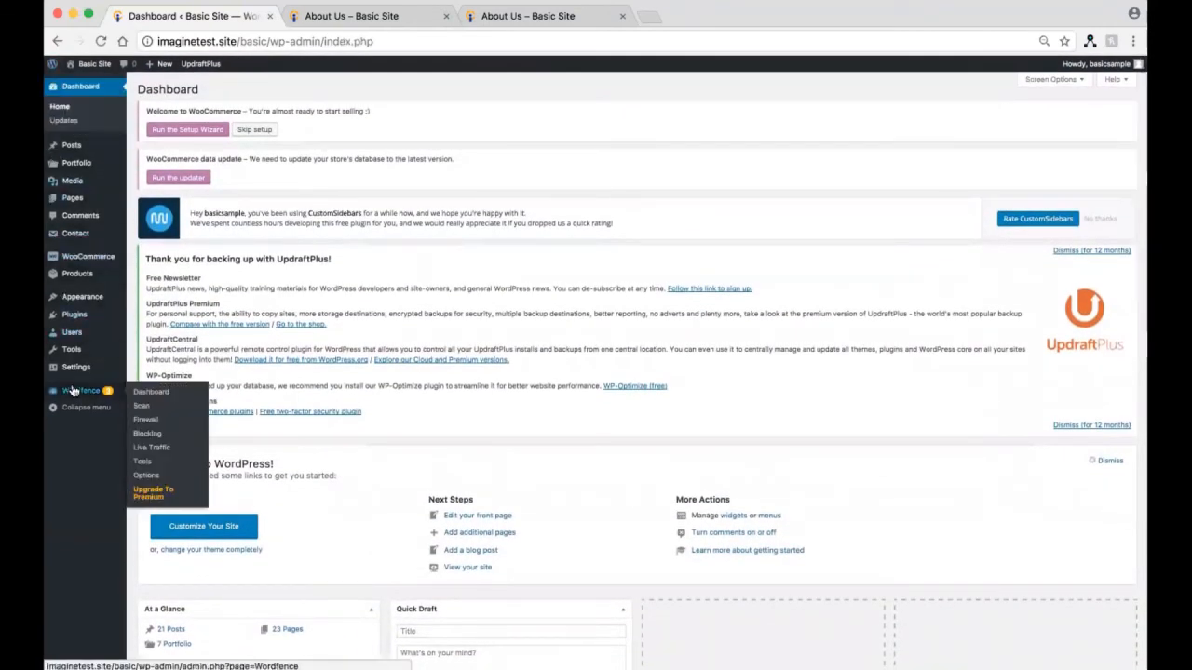
# Step: Visit the live site, go to its About Us page and open that page for editing
pyautogui.click(78, 67)
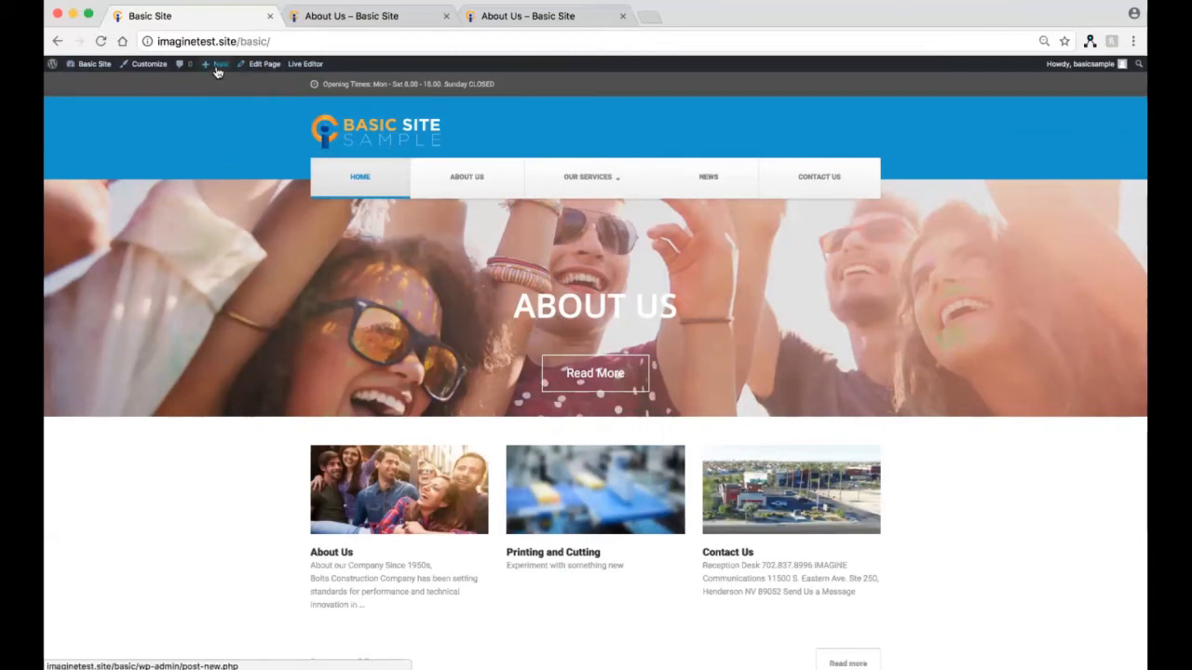
pyautogui.moveTo(217, 70)
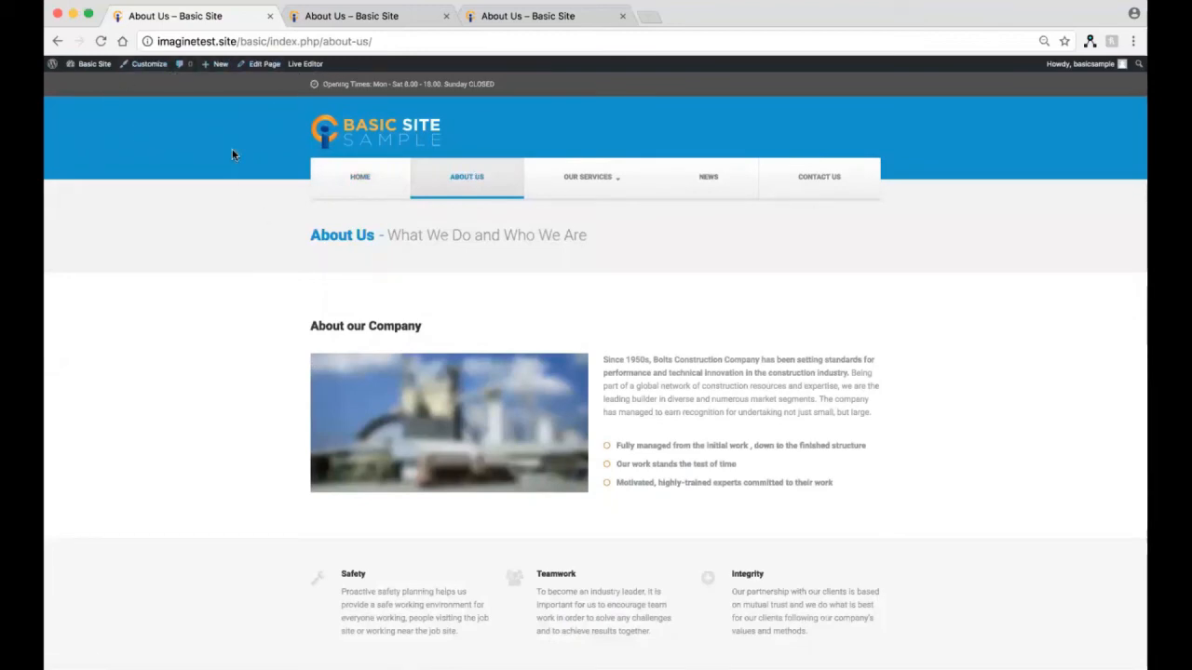
pyautogui.click(261, 66)
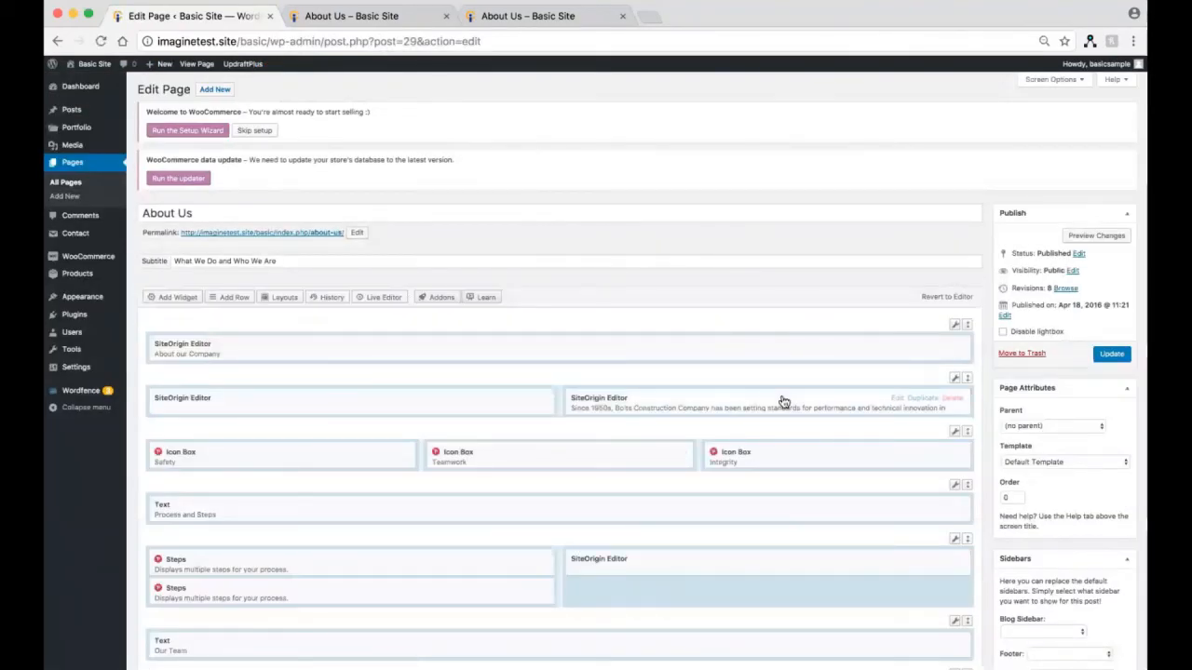
# Step: Review the About Us page's widget rows, opening the "Process and Steps" text widget and closing it without editing
pyautogui.scroll(-3, 780, 400)
pyautogui.scroll(-2, 781, 401)
pyautogui.scroll(4, 773, 401)
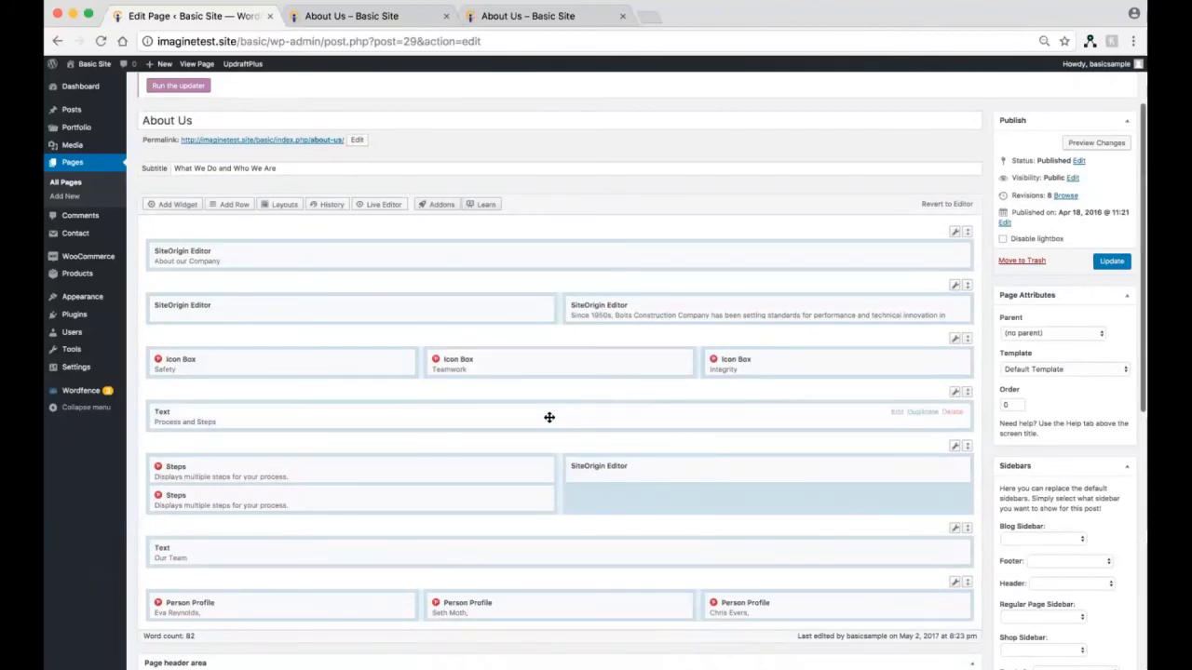
pyautogui.click(900, 416)
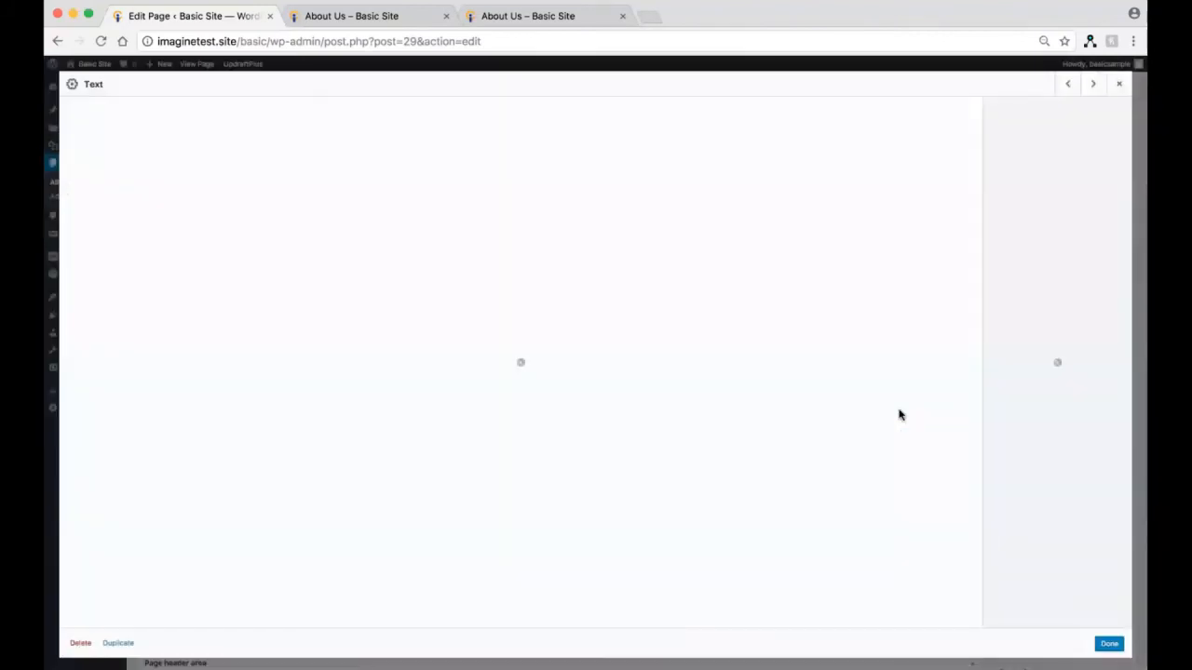
pyautogui.click(1119, 86)
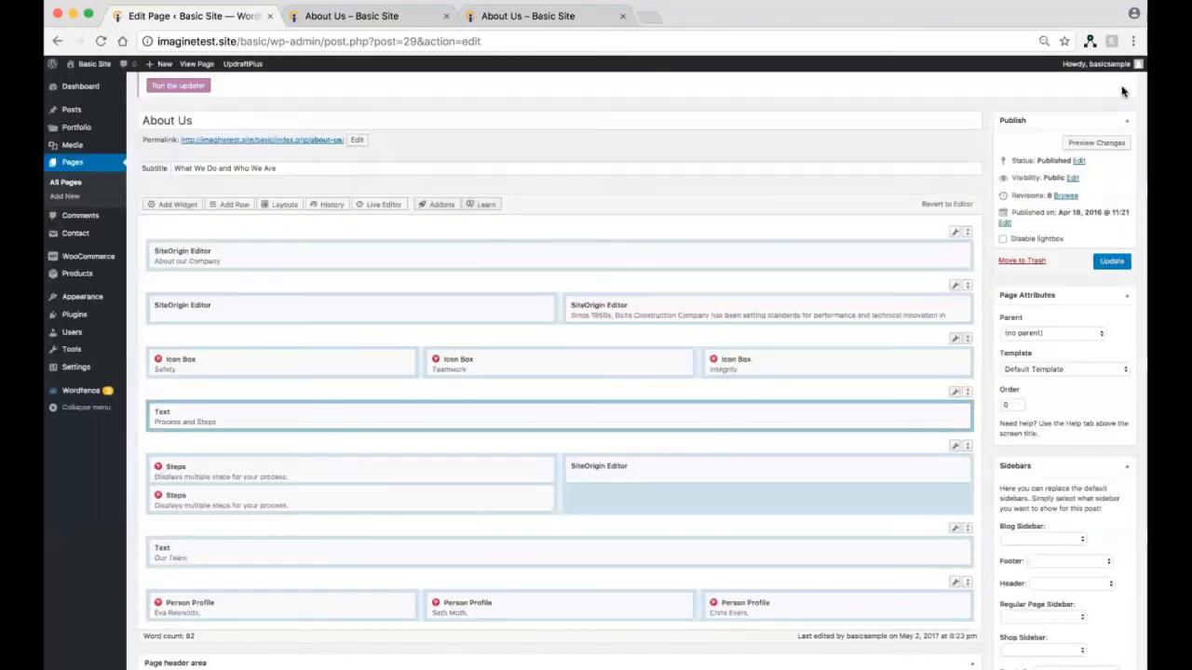